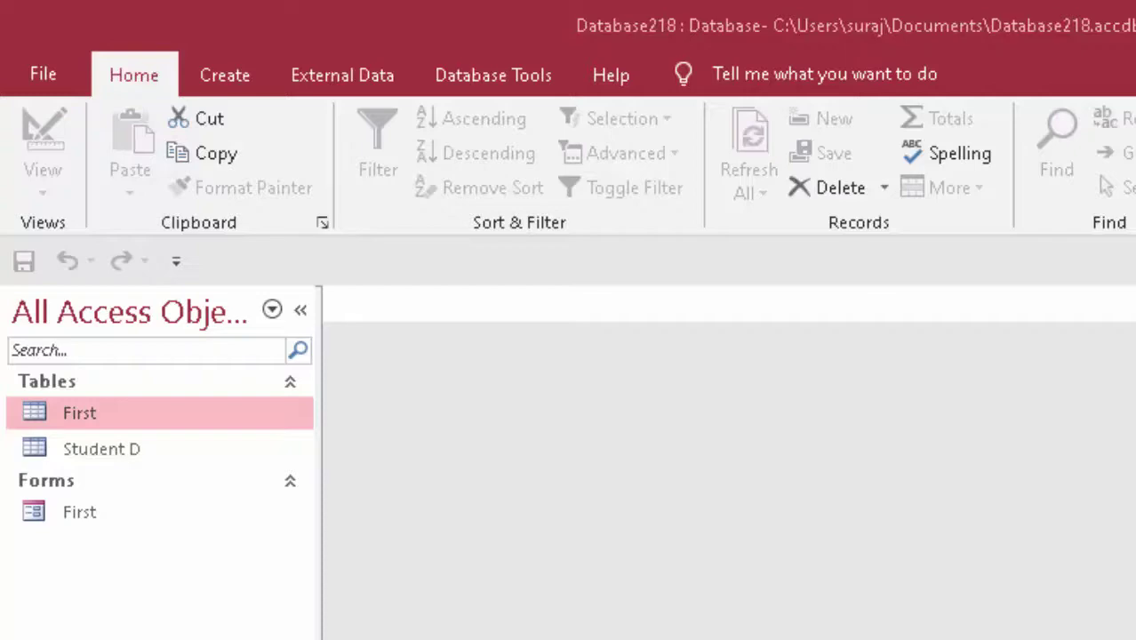
Step: Open the First and Student D tables; deleting Student D is blocked while it is open
double_click(167, 412)
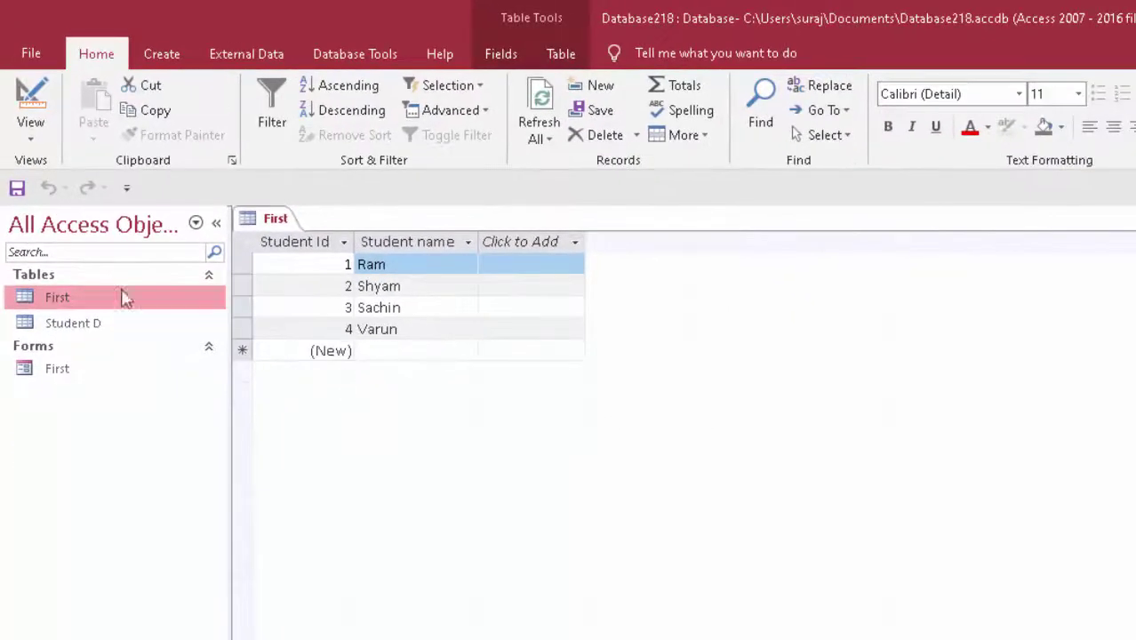
left_click(169, 331)
double_click(169, 334)
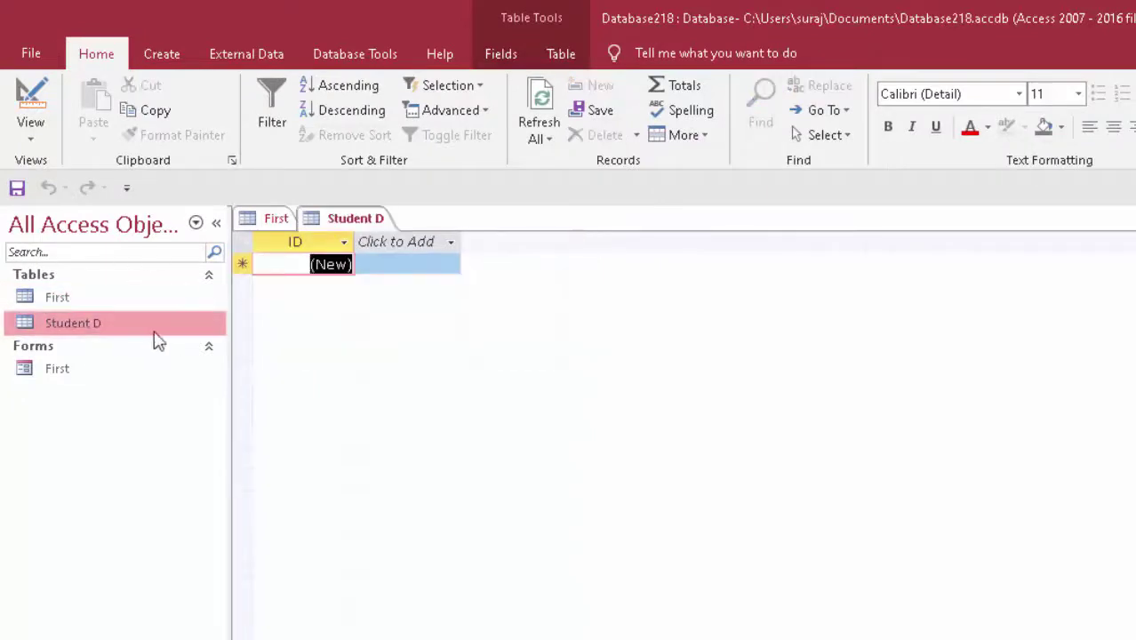
right_click(140, 328)
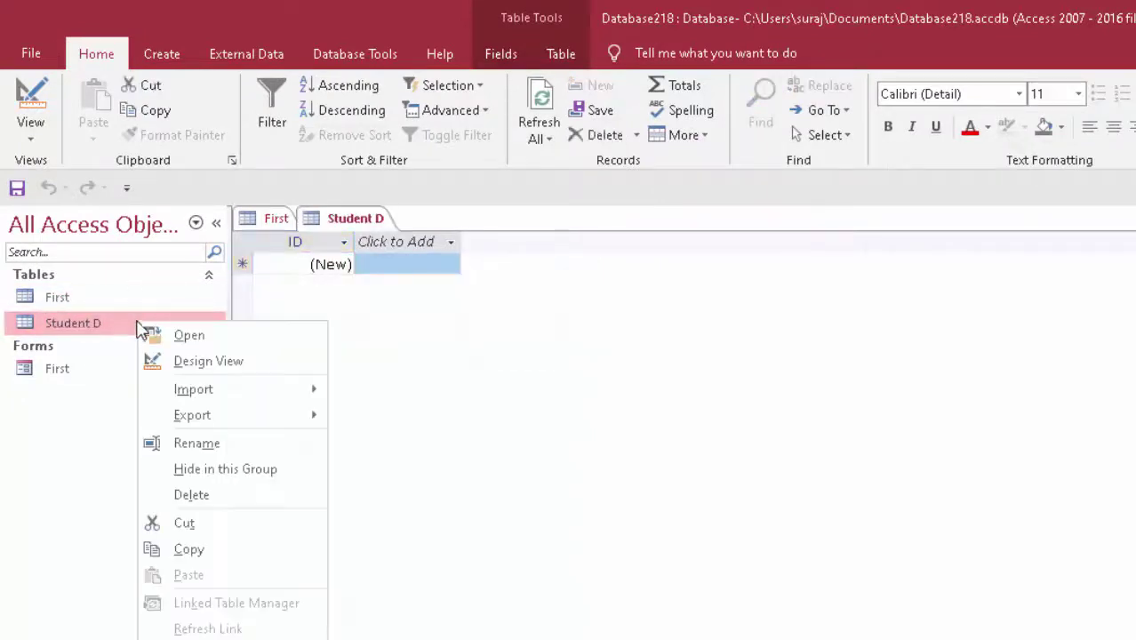
left_click(203, 498)
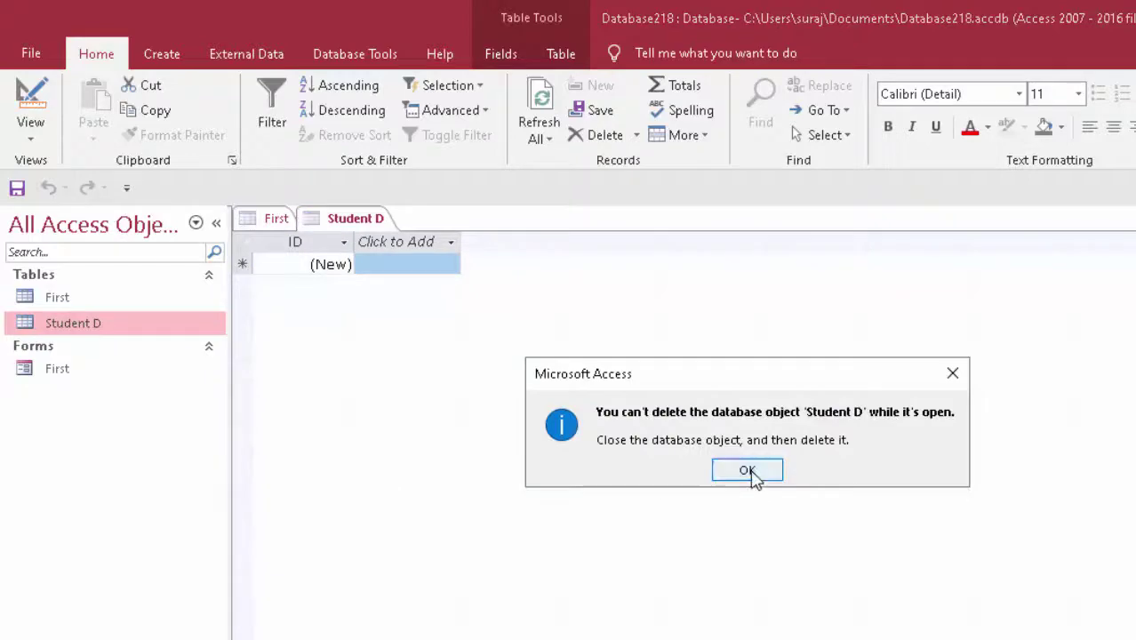
left_click(753, 478)
Step: Close the Student D table, then delete it from the navigation pane and confirm
right_click(333, 222)
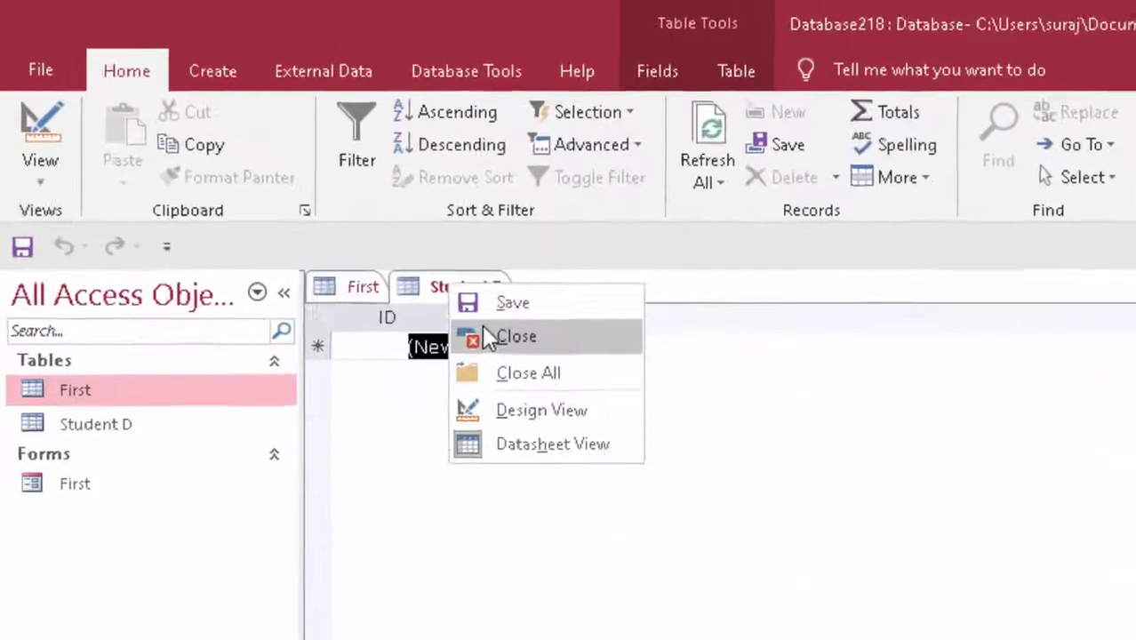
left_click(405, 276)
right_click(222, 469)
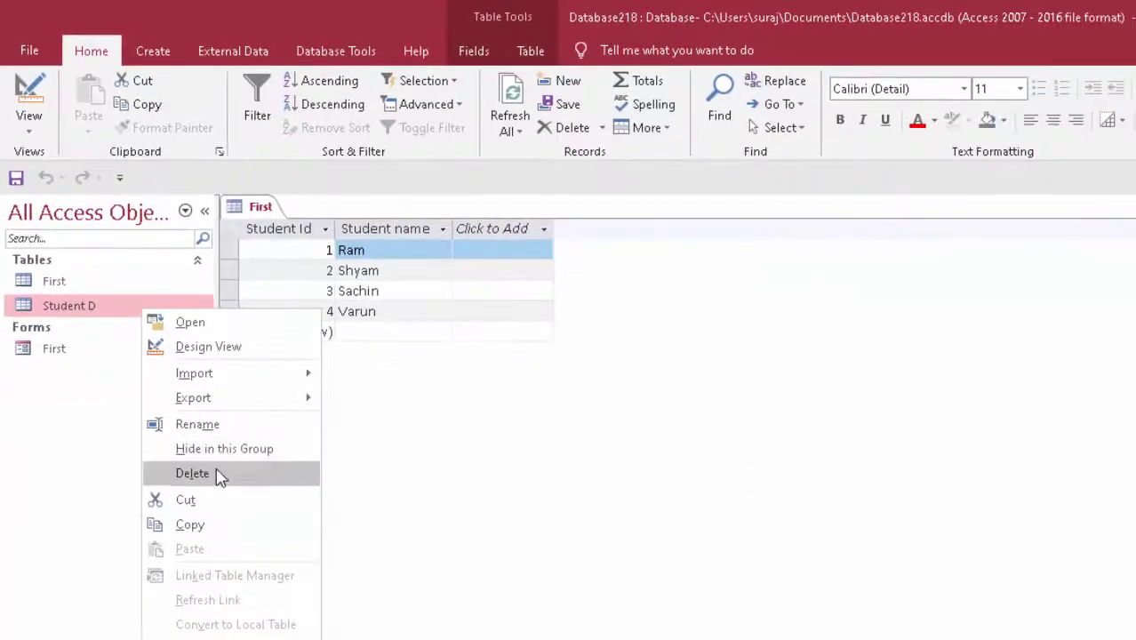
left_click(244, 522)
left_click(622, 445)
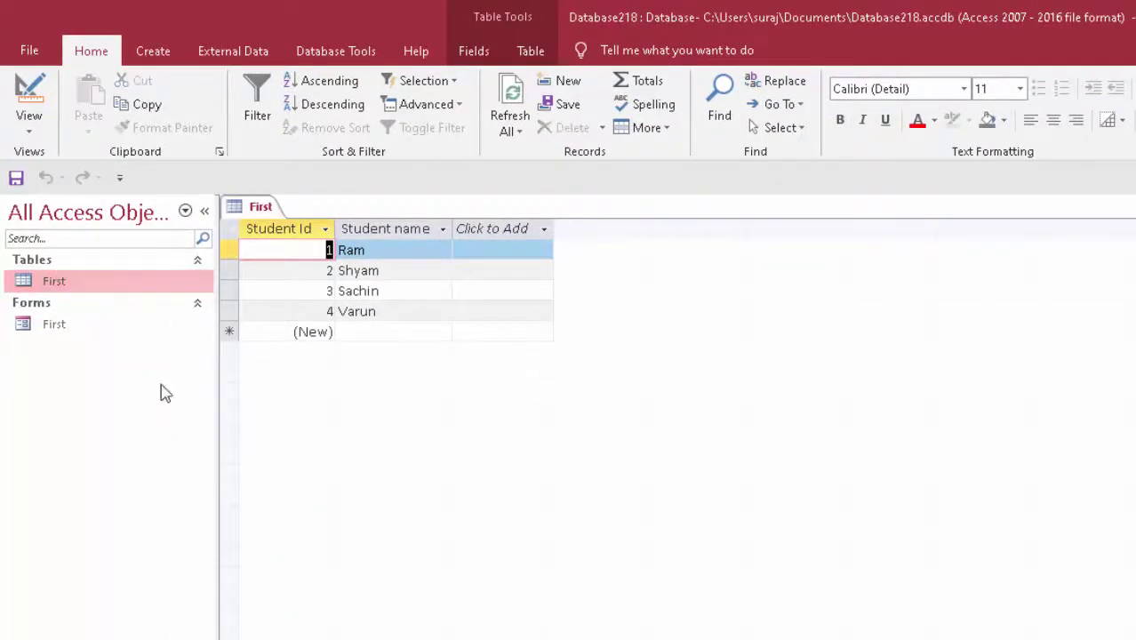
Step: Open the First form, resize its window and minimize it out of the way
left_click(53, 325)
double_click(54, 326)
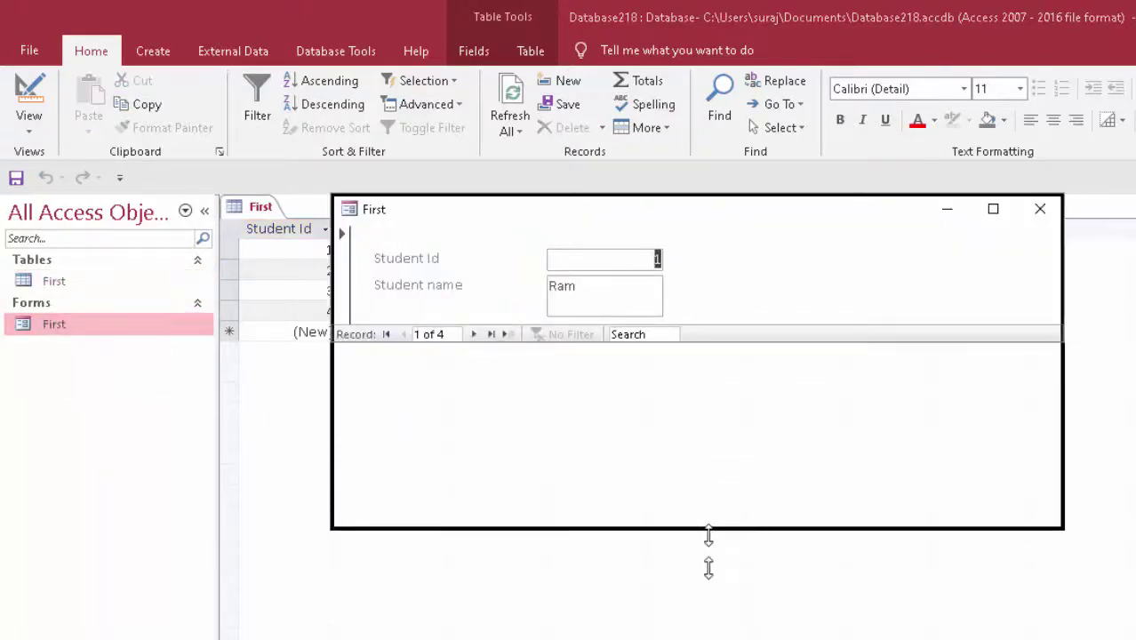
left_click_drag(697, 347, 698, 587)
left_click_drag(1064, 345, 827, 347)
left_click(711, 210)
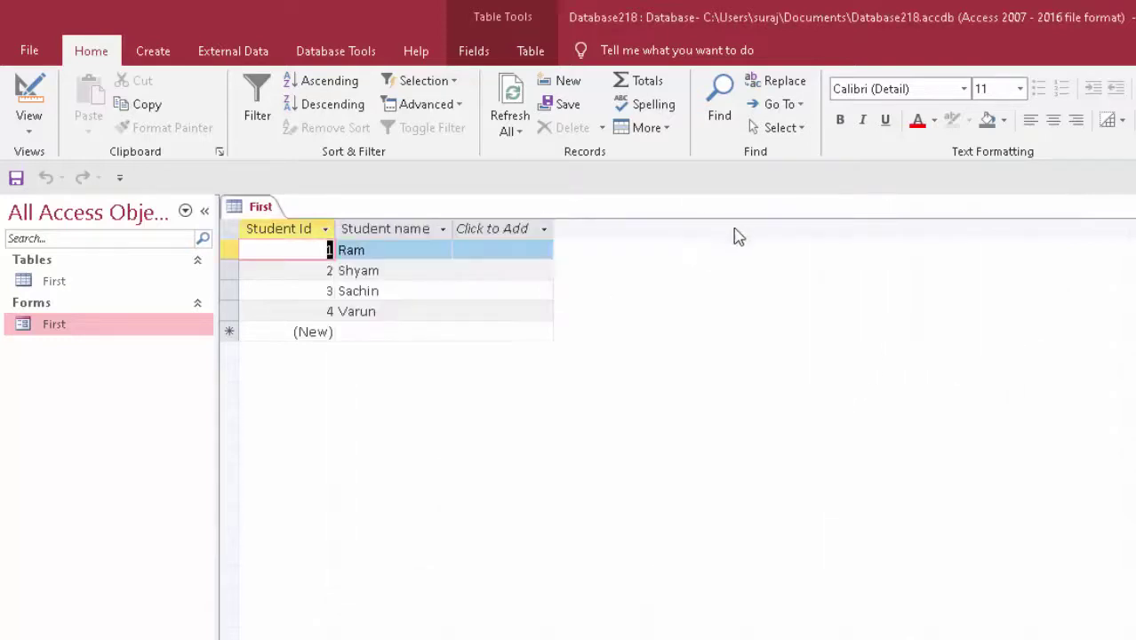
Step: Create a new blank table saved as StudentD\ in Design view, clearing the ID field name
left_click(150, 49)
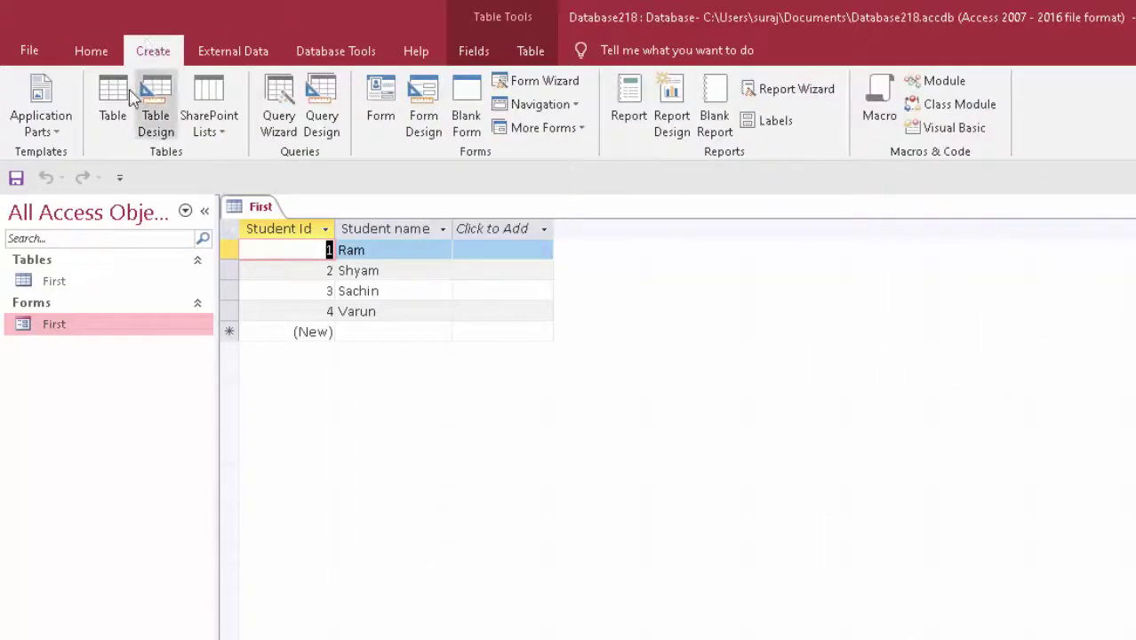
left_click(115, 96)
left_click(26, 96)
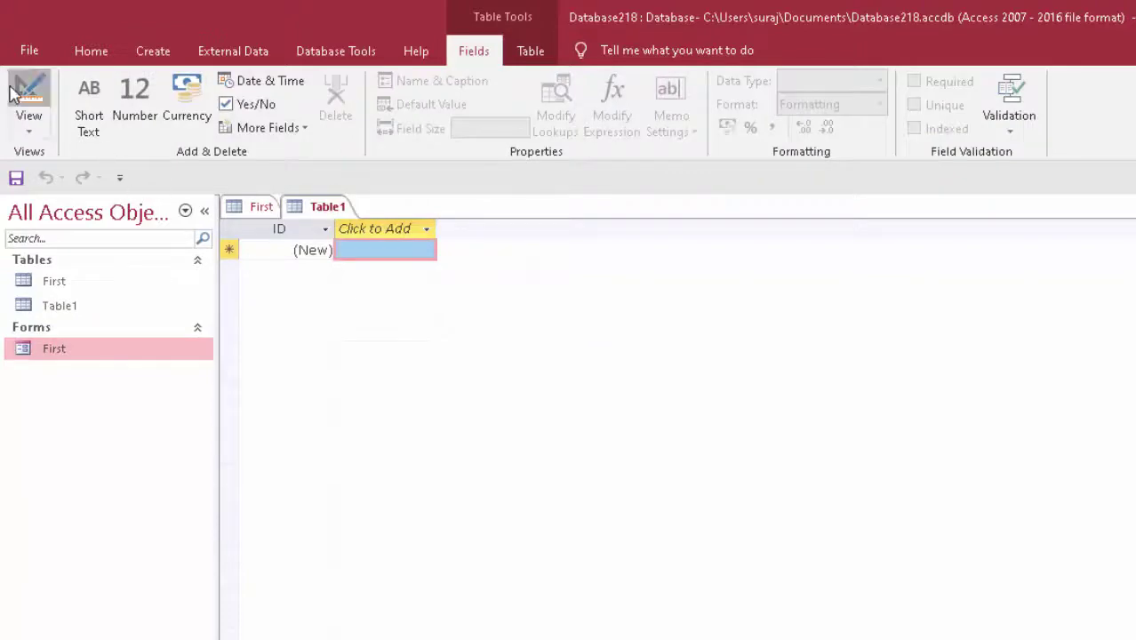
key("BackSpace")
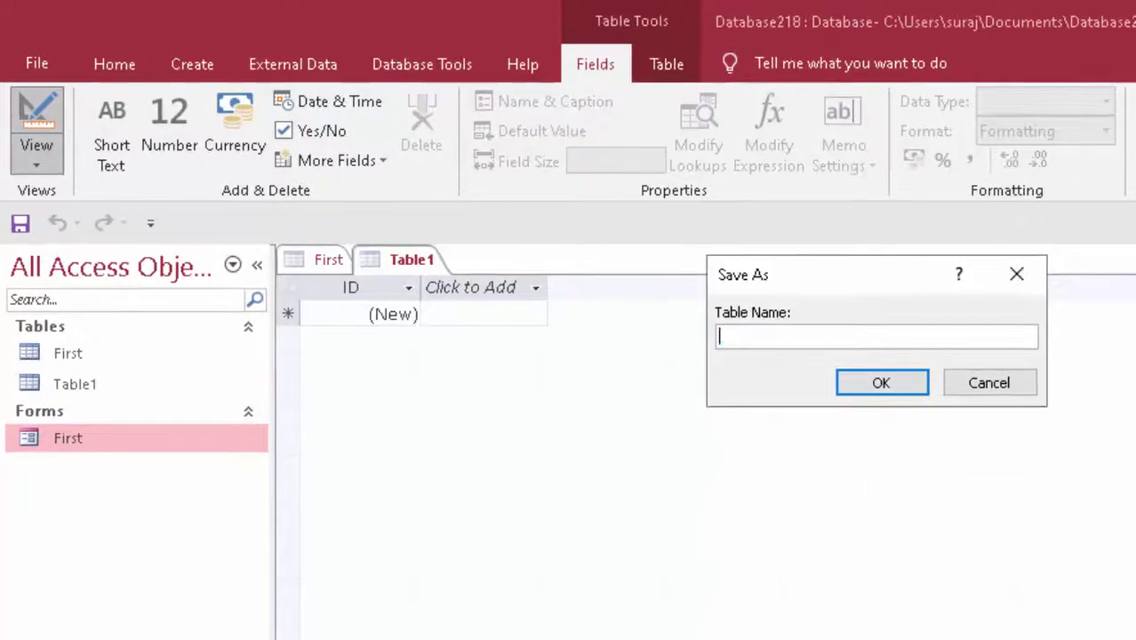
type("Stude")
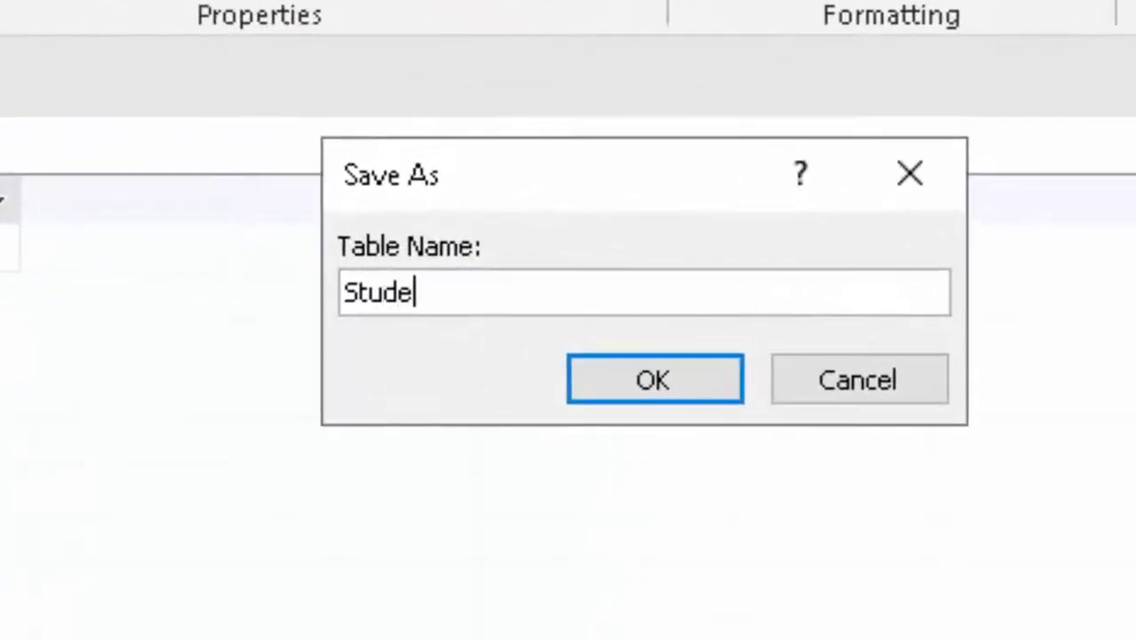
type("ntD\\")
key("Return")
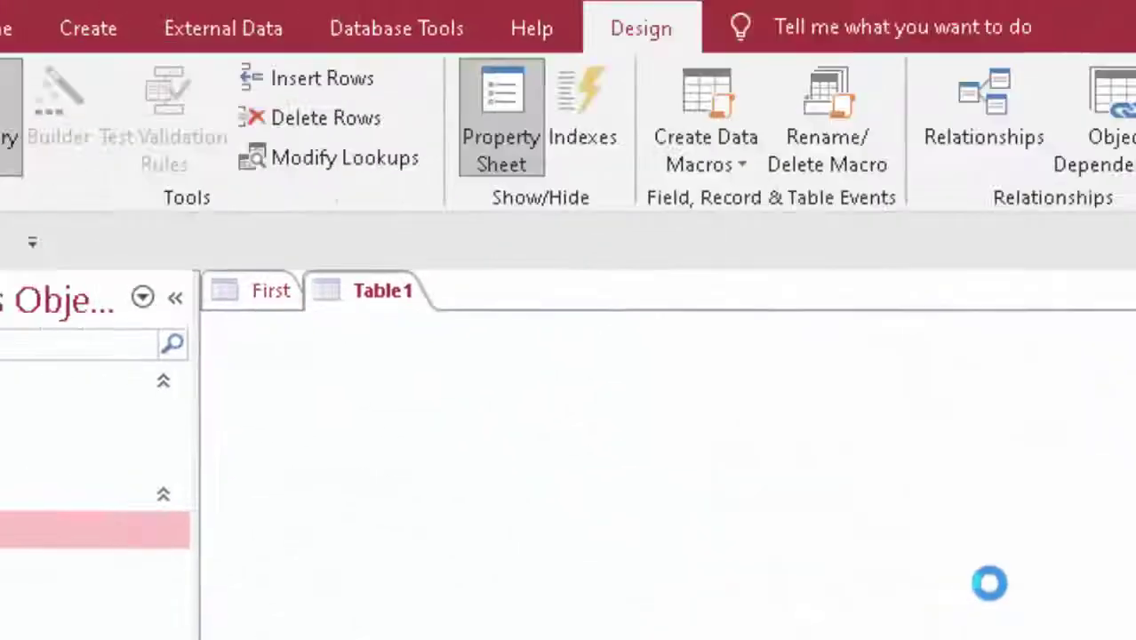
key("BackSpace")
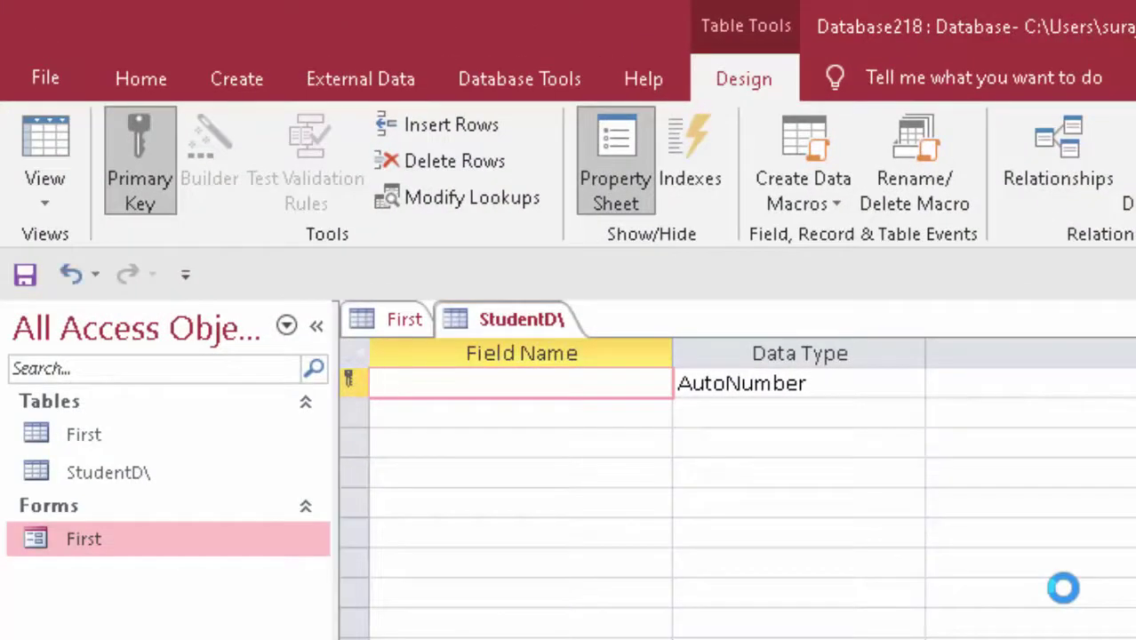
Step: Enter the field names Roll number, Hindi, English, Computer and Total in the design grid
type("Roll n")
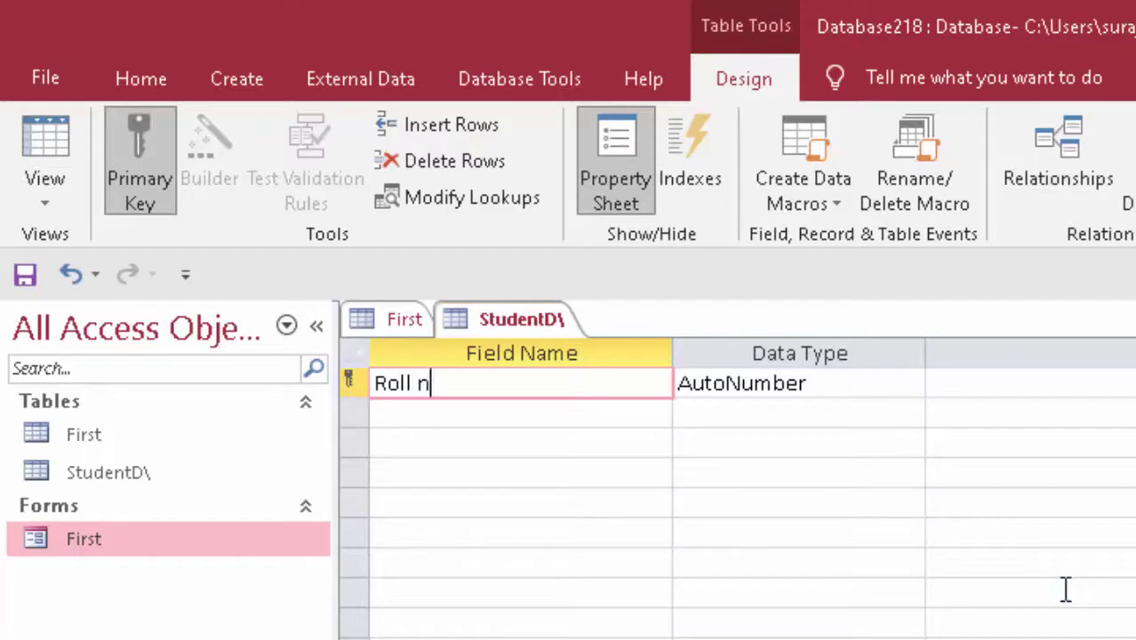
type("umbe")
type("r")
key("Tab")
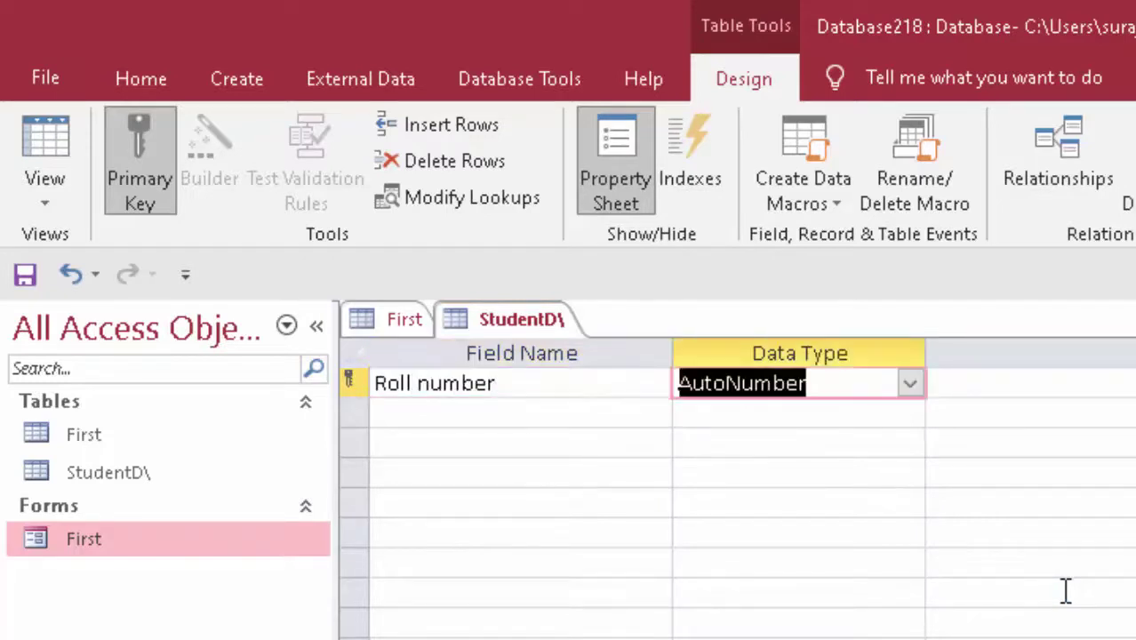
key("Tab")
key("Tab")
type("Hindi")
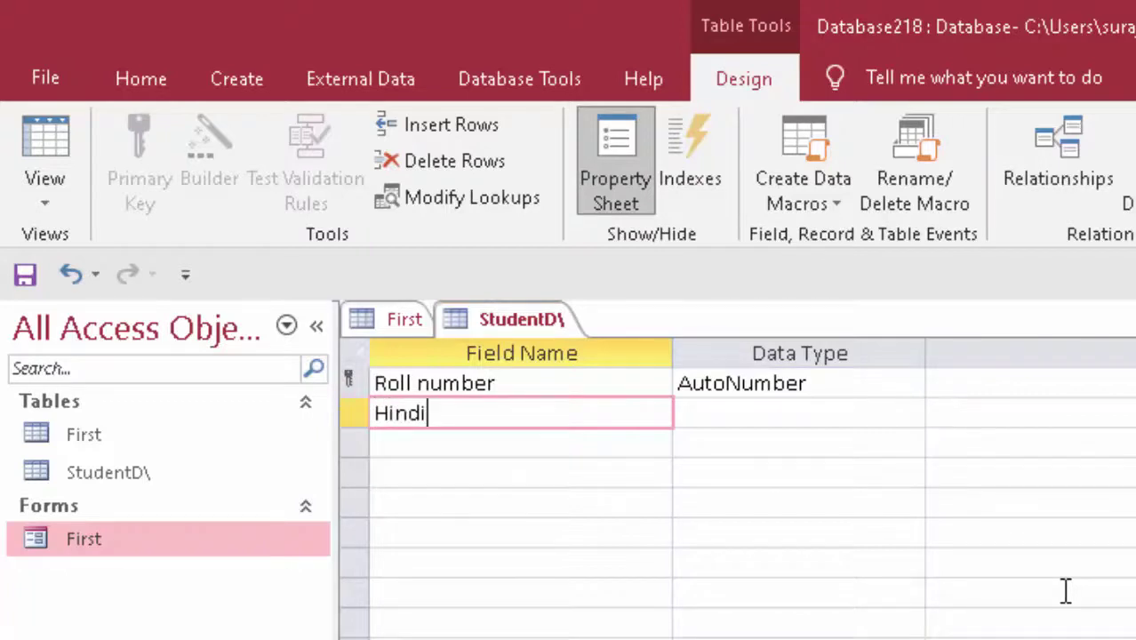
key("Tab")
key("Tab")
key("Tab")
type("English")
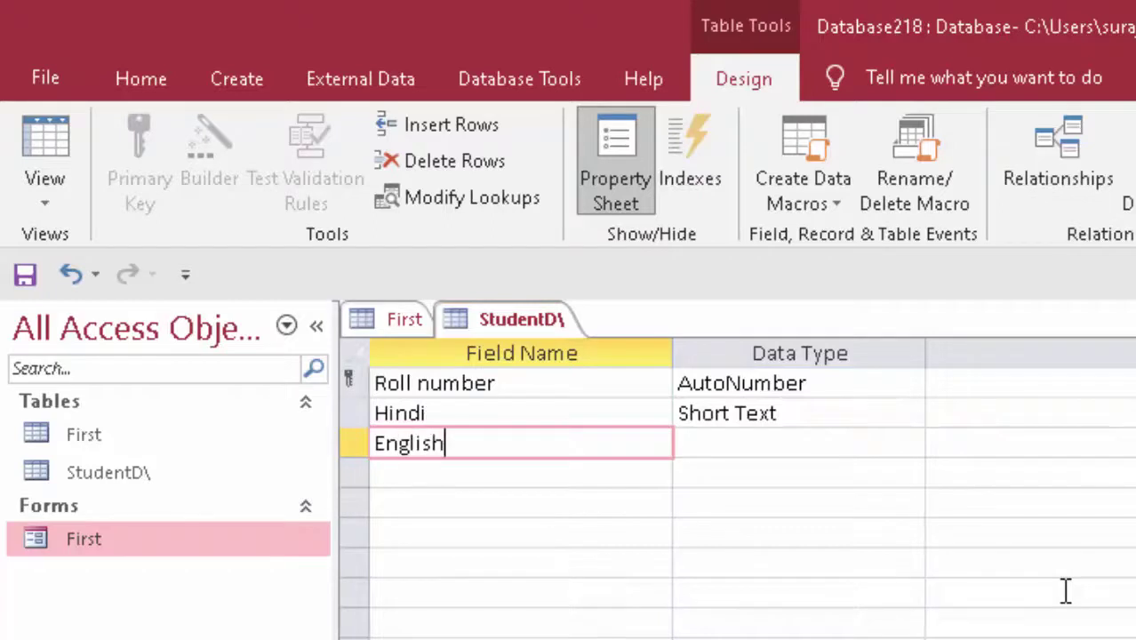
key("Tab")
key("Tab")
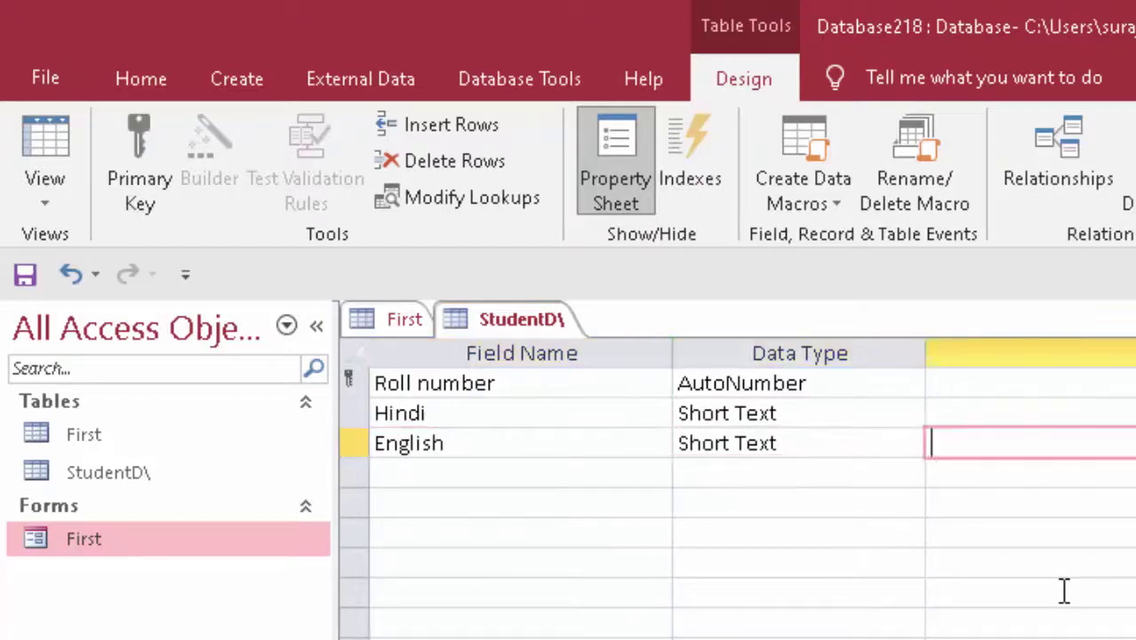
key("Tab")
type("om")
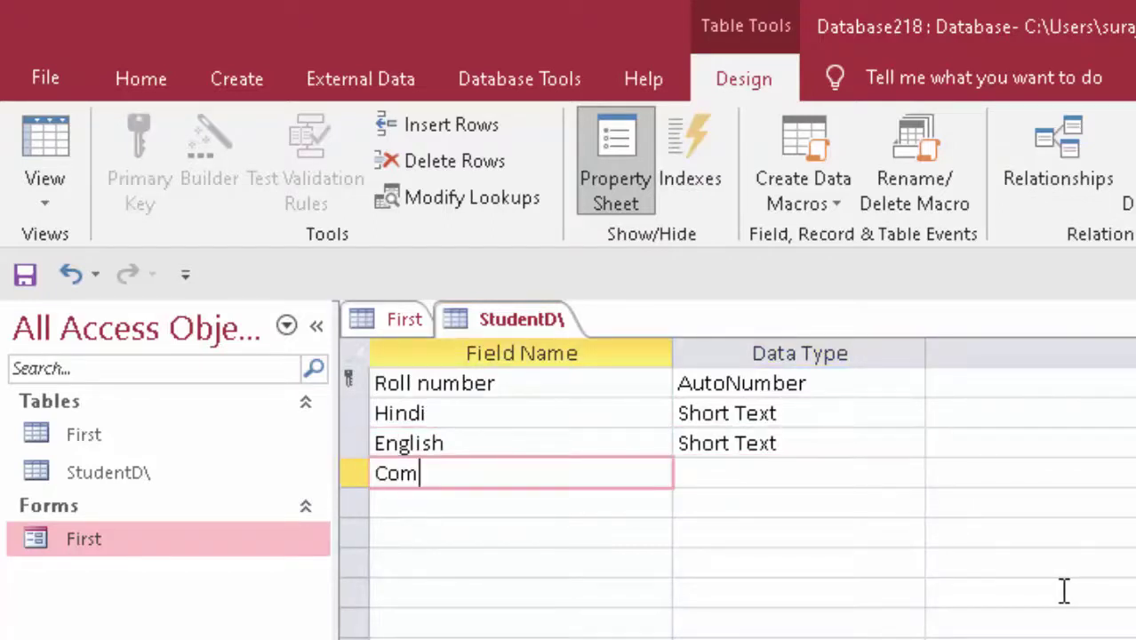
type("puter")
key("Tab")
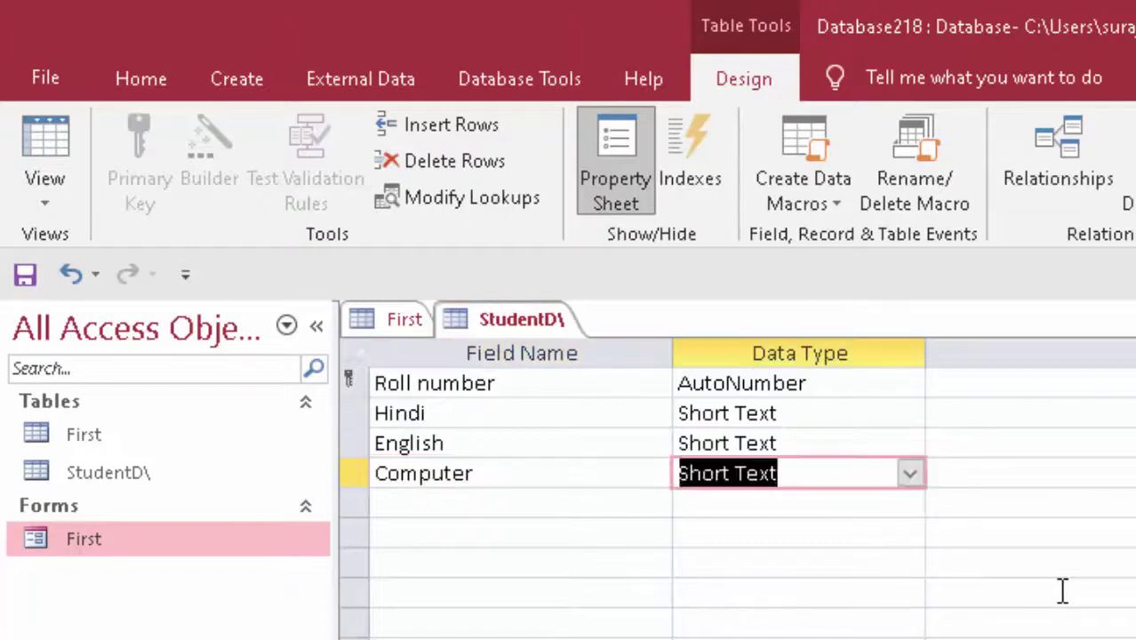
key("Tab")
key("Tab")
type("Total")
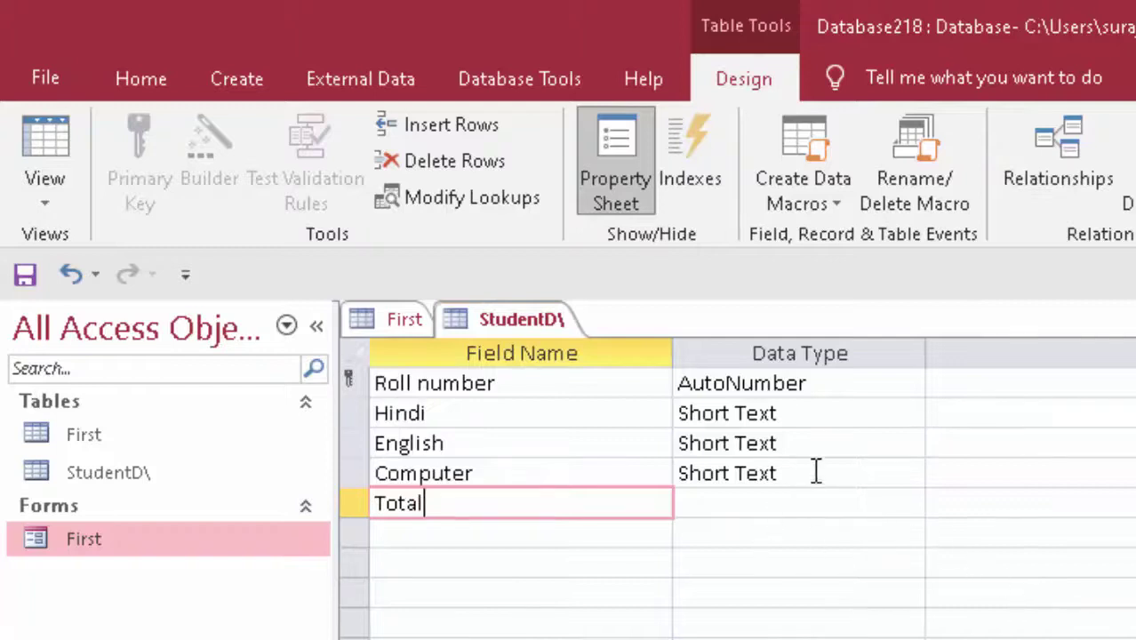
Step: Change the data type of the Hindi, English and Computer fields to Number
left_click(837, 392)
left_click(841, 411)
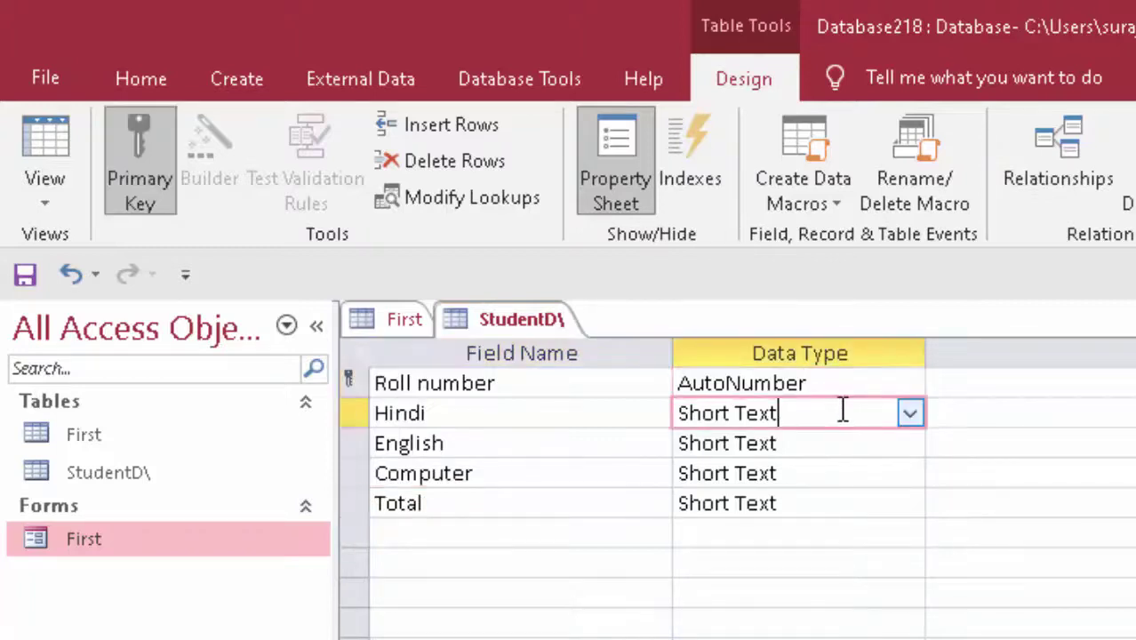
left_click(911, 415)
left_click(839, 503)
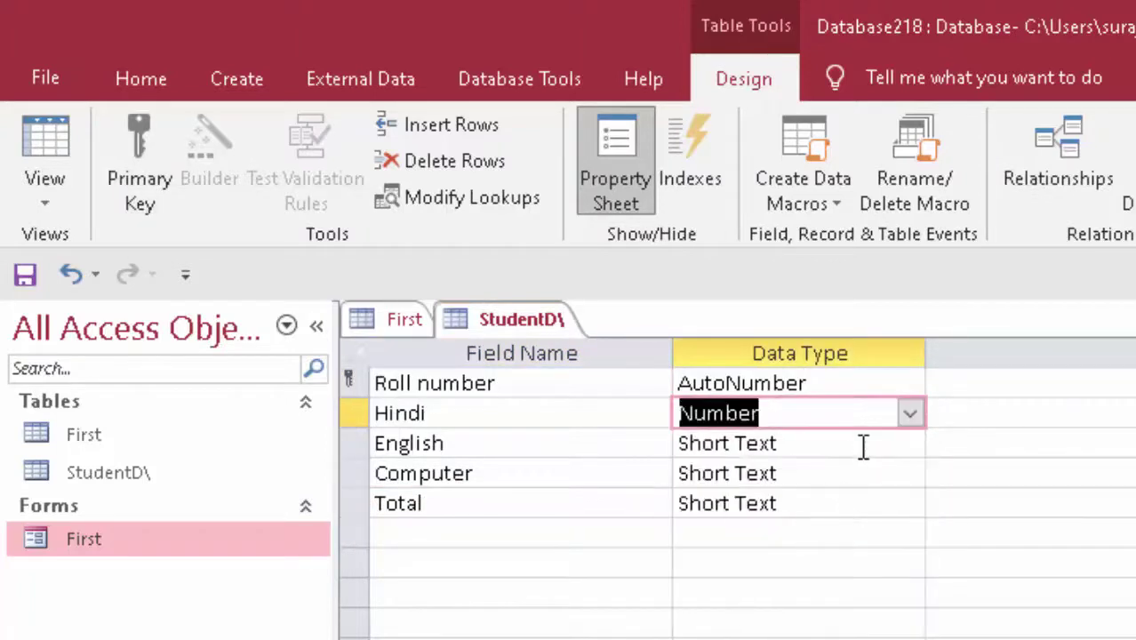
left_click(889, 446)
left_click(912, 444)
left_click(850, 538)
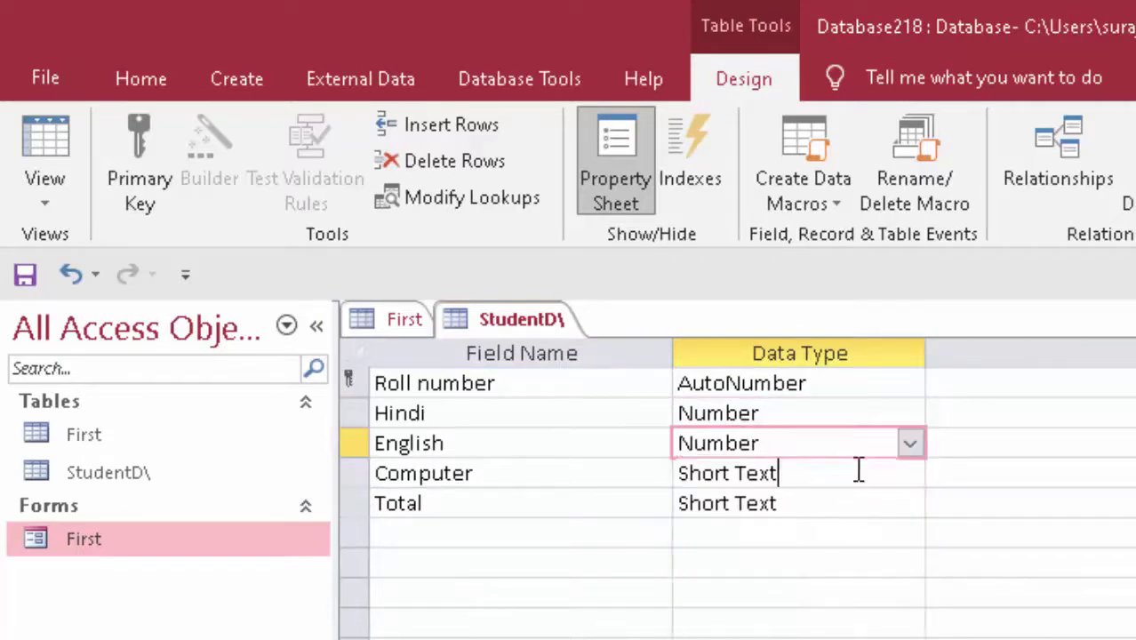
left_click(878, 472)
left_click(912, 473)
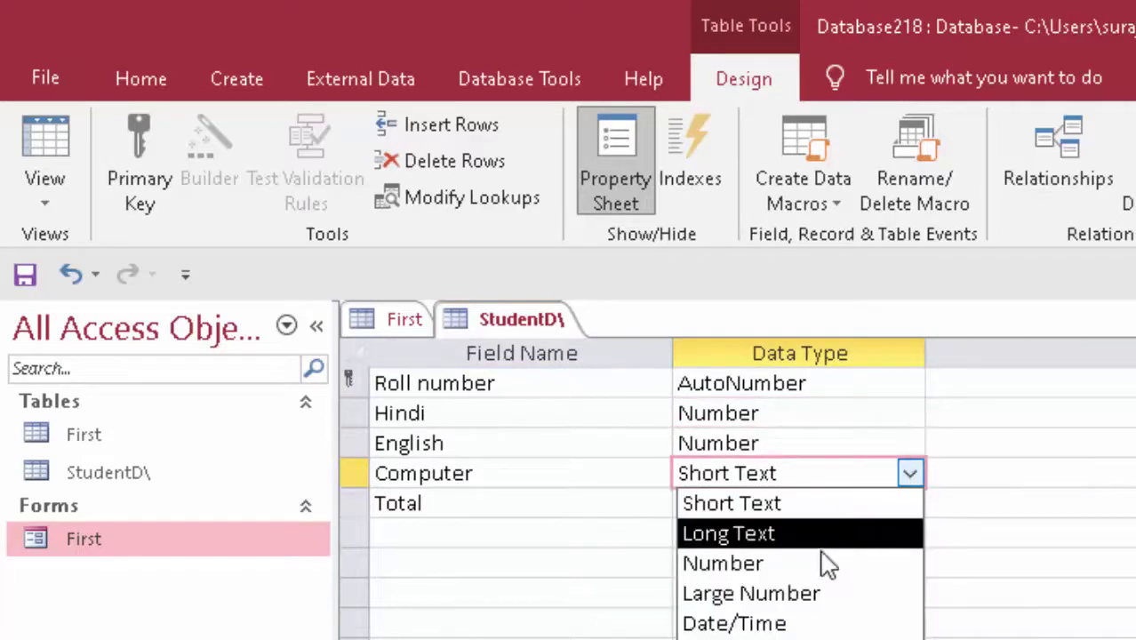
left_click(827, 562)
left_click(838, 530)
left_click(870, 505)
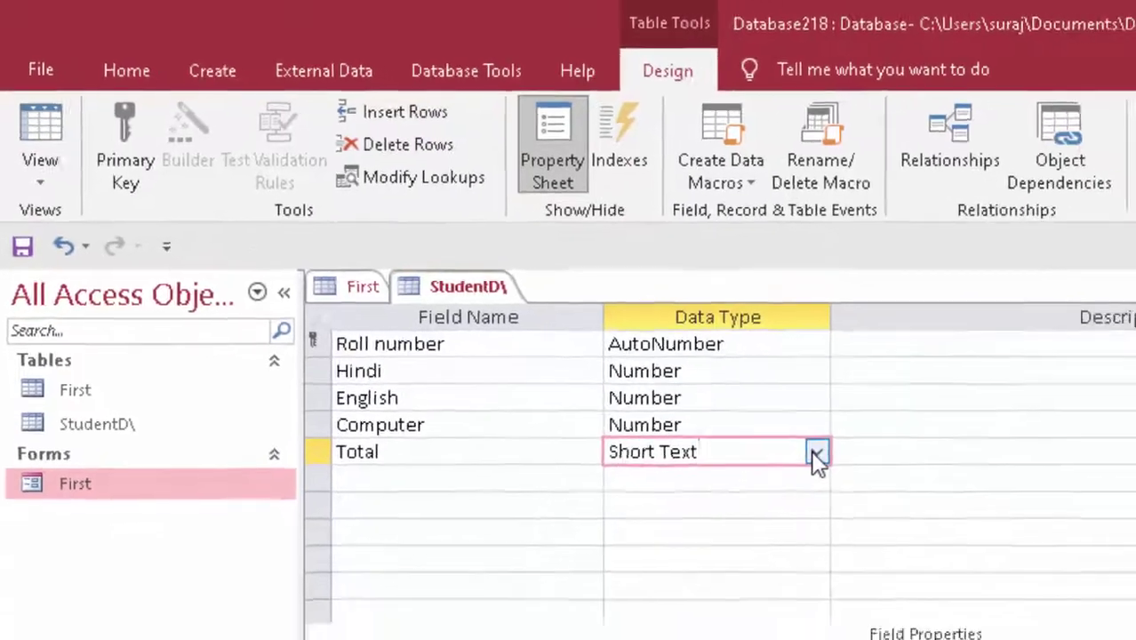
left_click(910, 503)
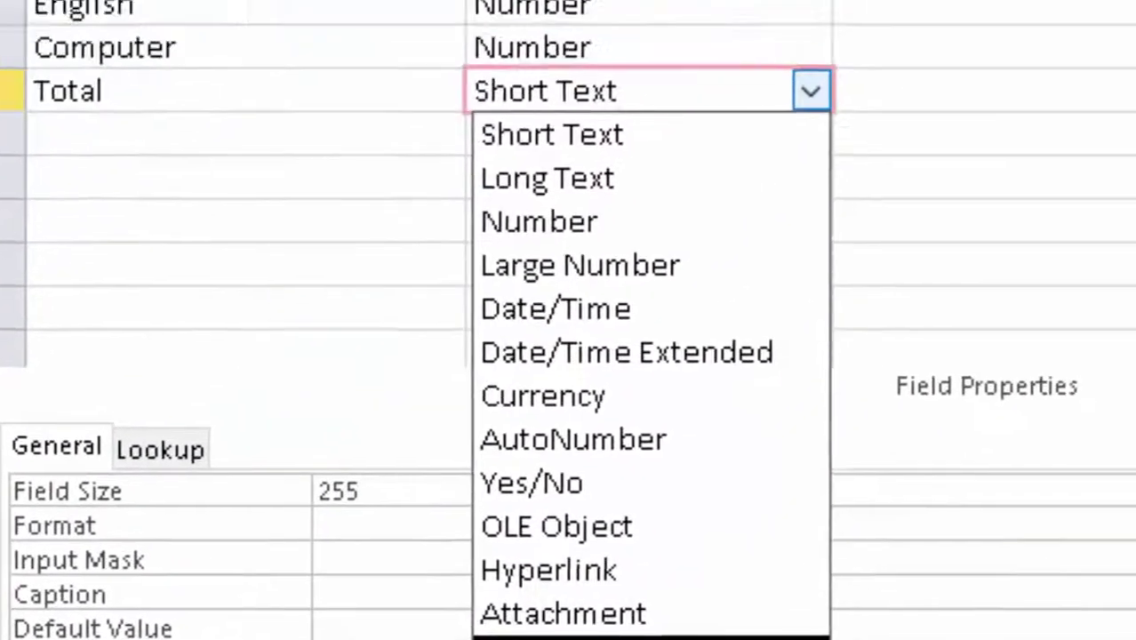
Step: Make Total a Calculated field with the expression [Hindi]+[English]+[Computer]
left_click(827, 532)
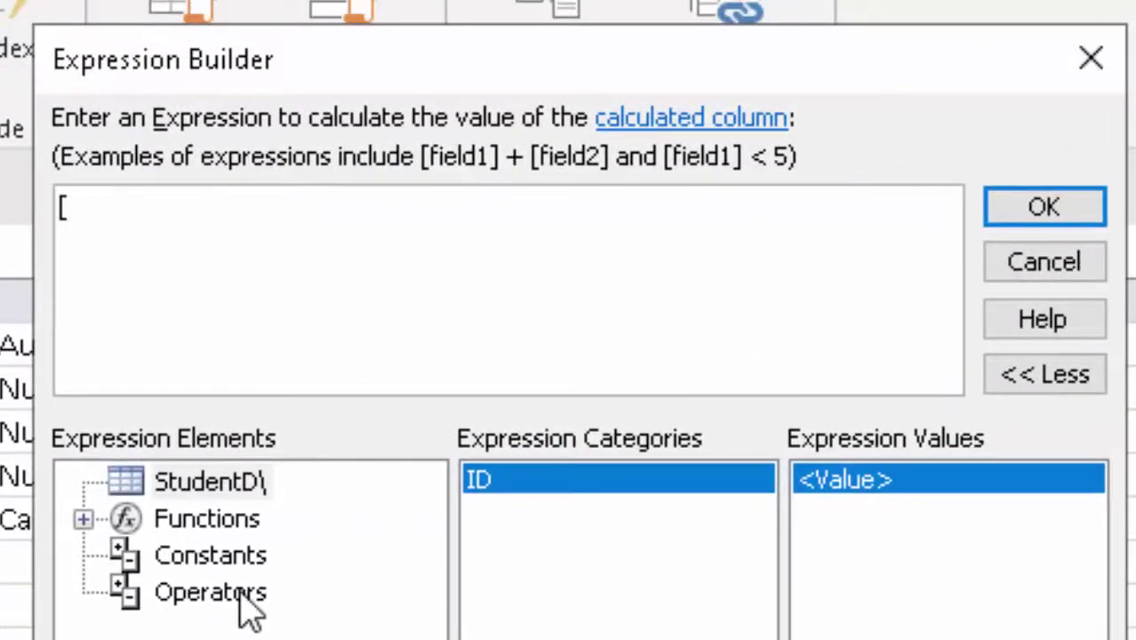
type("Hindi]+[")
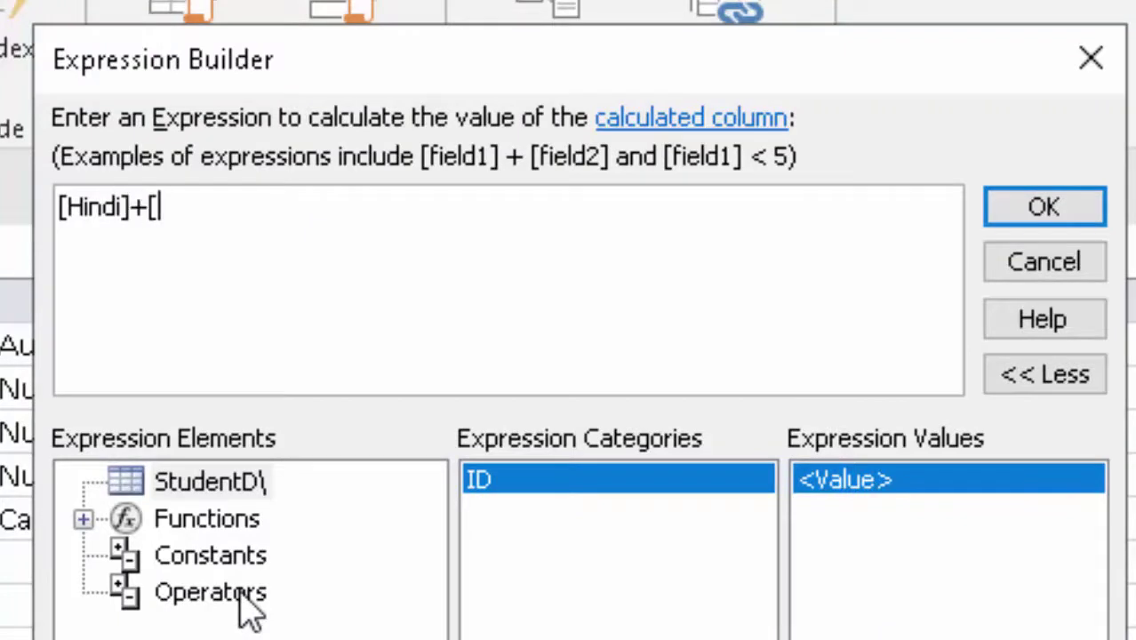
type("Engl")
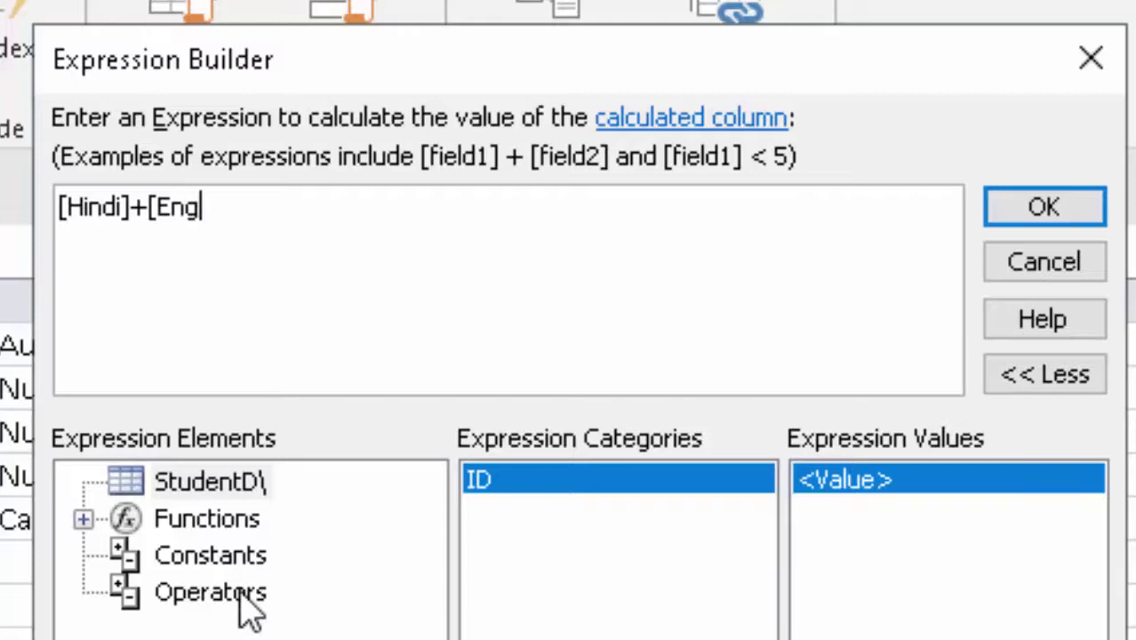
type("ish]+[")
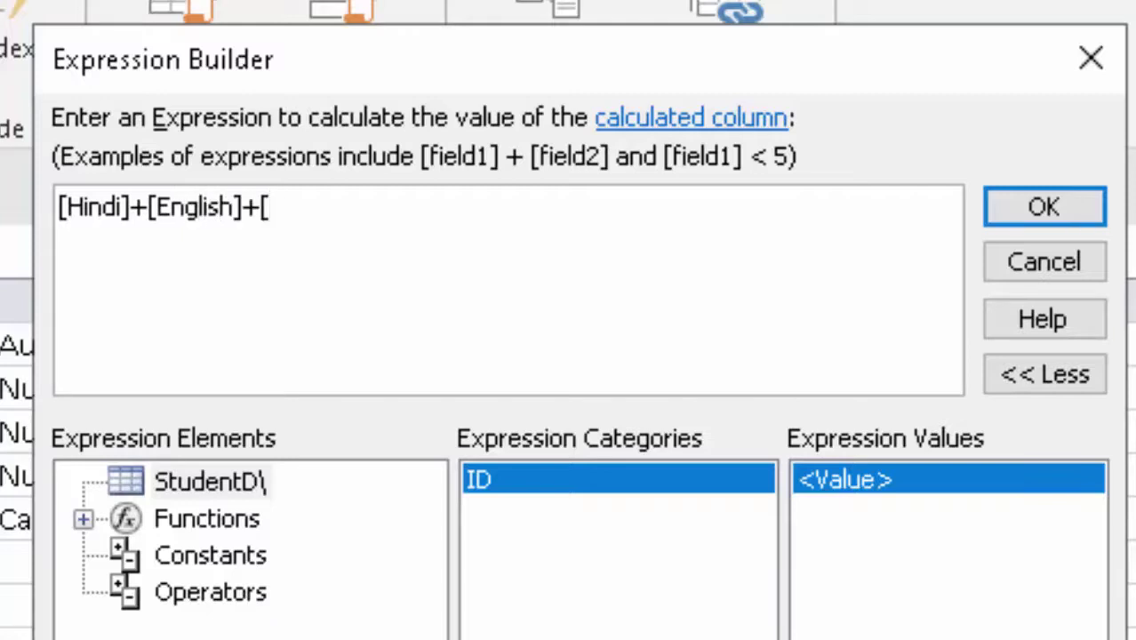
type("Computer")
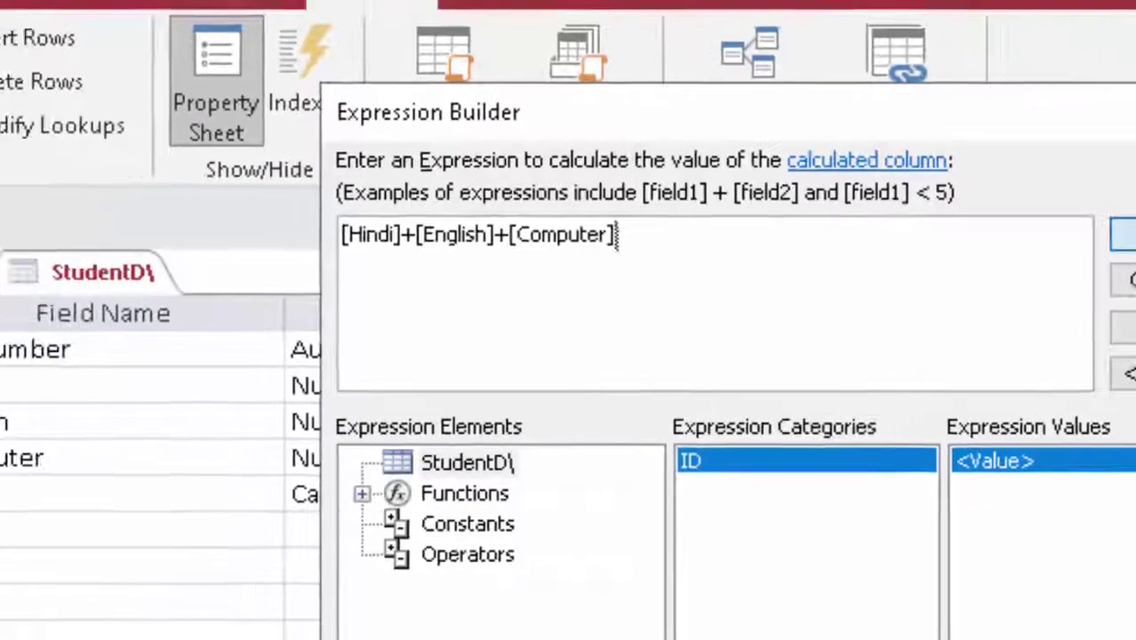
left_click(1087, 203)
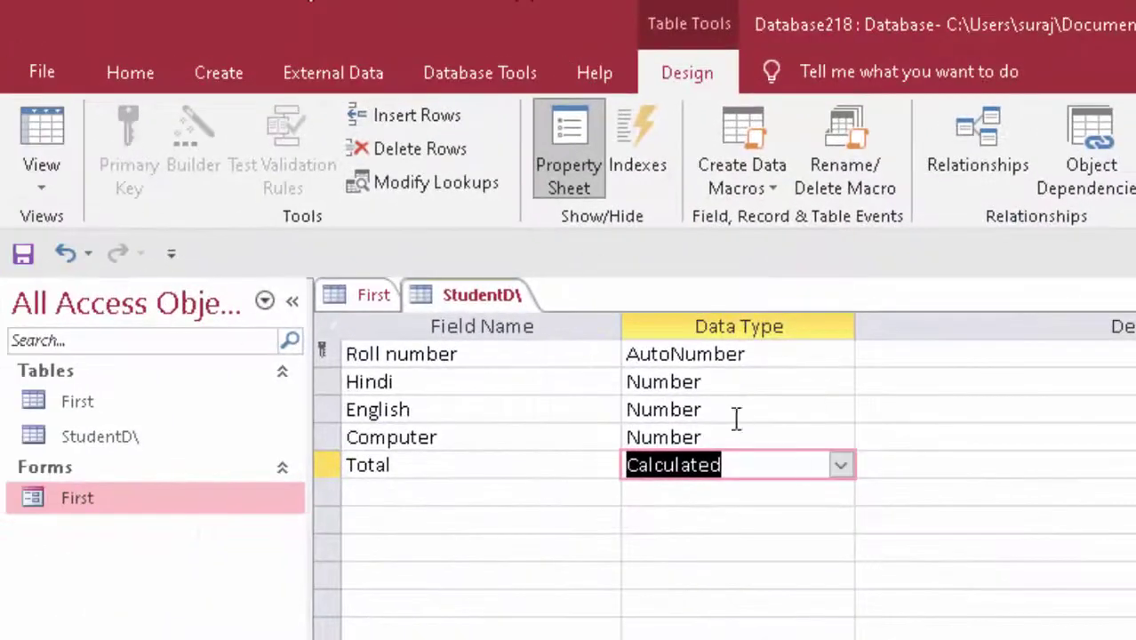
Step: Save the table design, switch to Datasheet view and widen the Roll number column
left_click(40, 133)
left_click(928, 630)
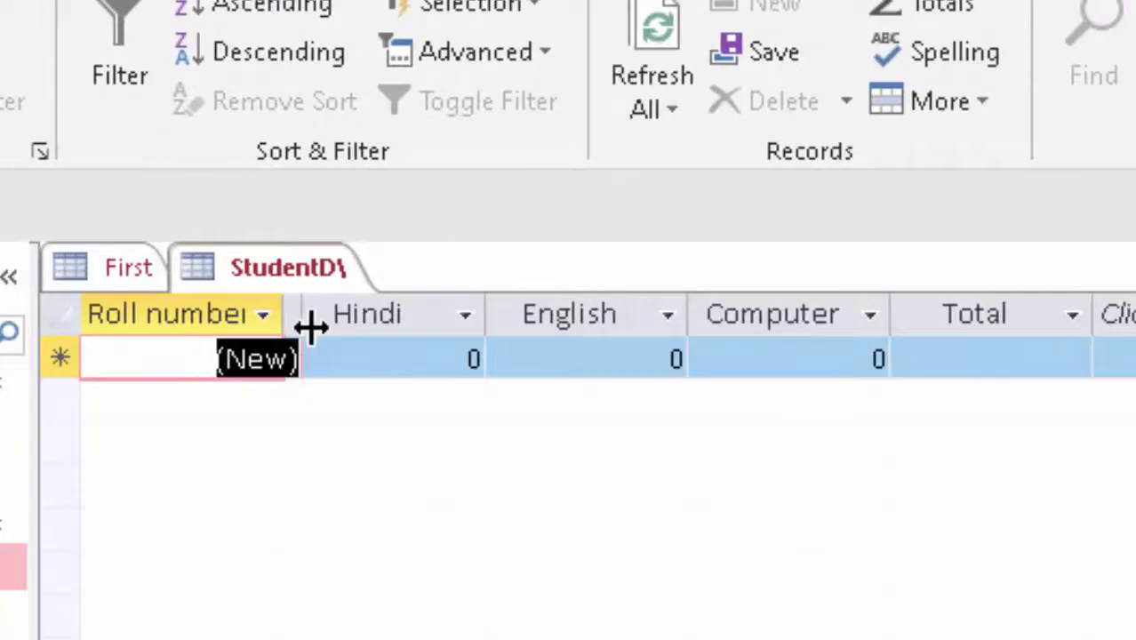
left_click_drag(292, 302, 302, 307)
Step: Enter the first record's marks: Hindi 70, English 67, Computer 67 (Total 204)
left_click(381, 369)
left_click(418, 369)
key("F2")
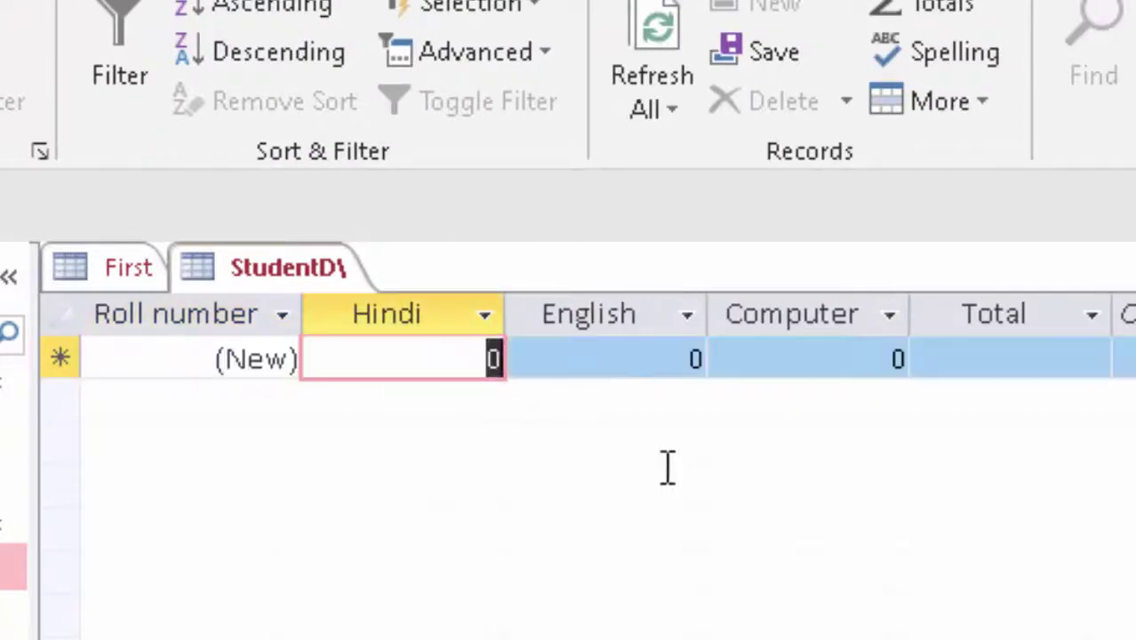
key("Delete")
type("70")
key("Tab")
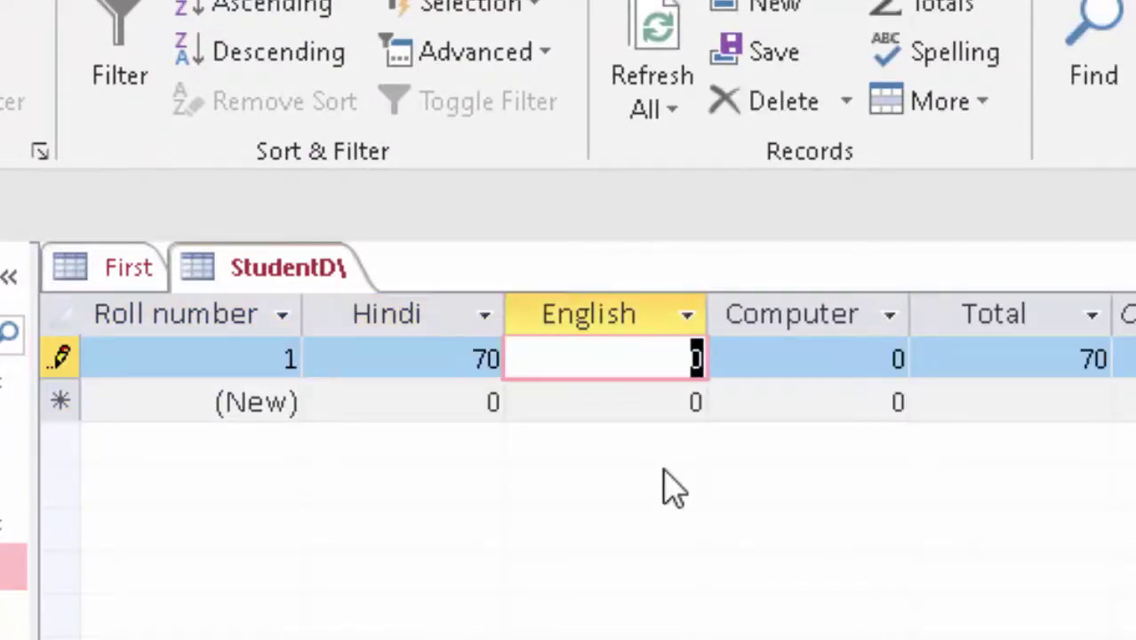
type("67")
key("Tab")
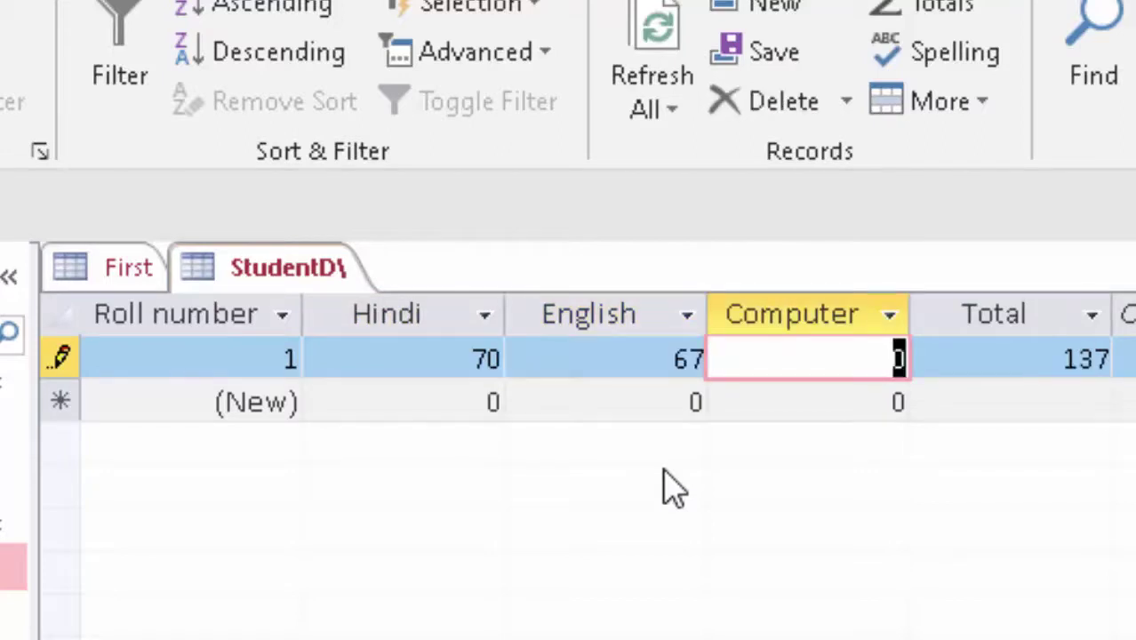
type("67")
key("Tab")
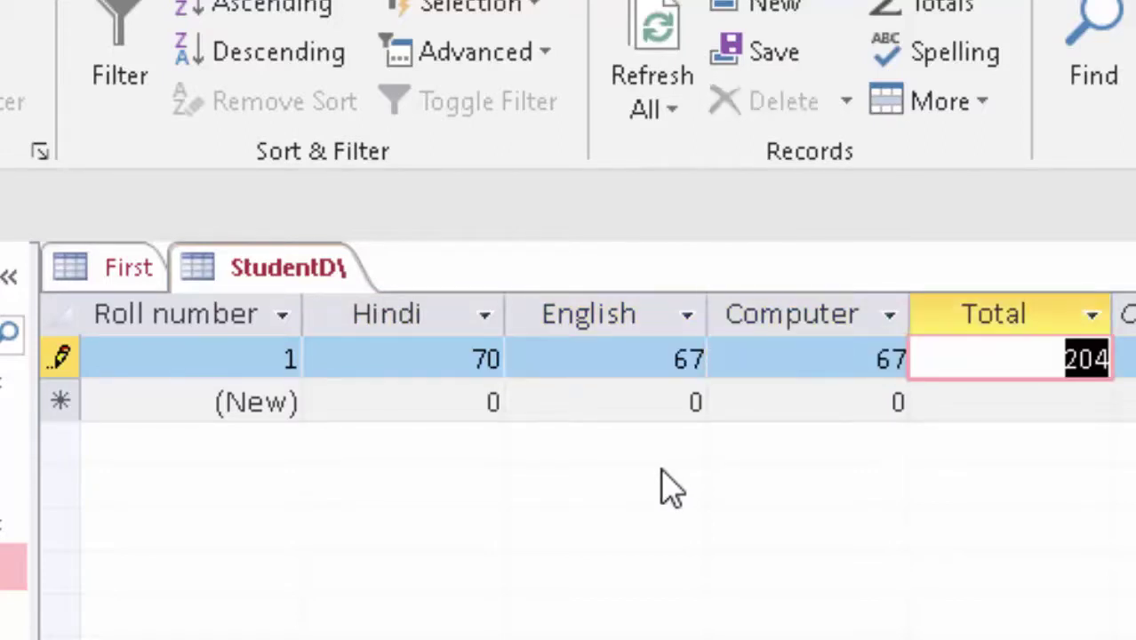
Step: Enter the second record's marks: Hindi 67, English 56, Computer 78 (Total 201)
left_click(443, 402)
key("BackSpace")
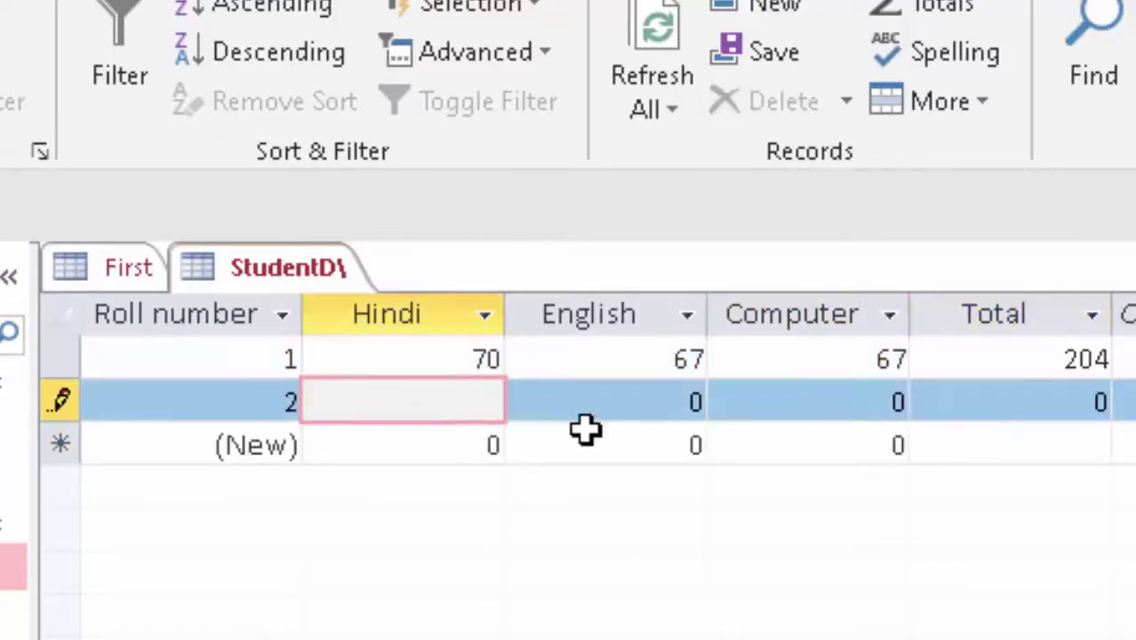
type("67")
key("Tab")
type("5")
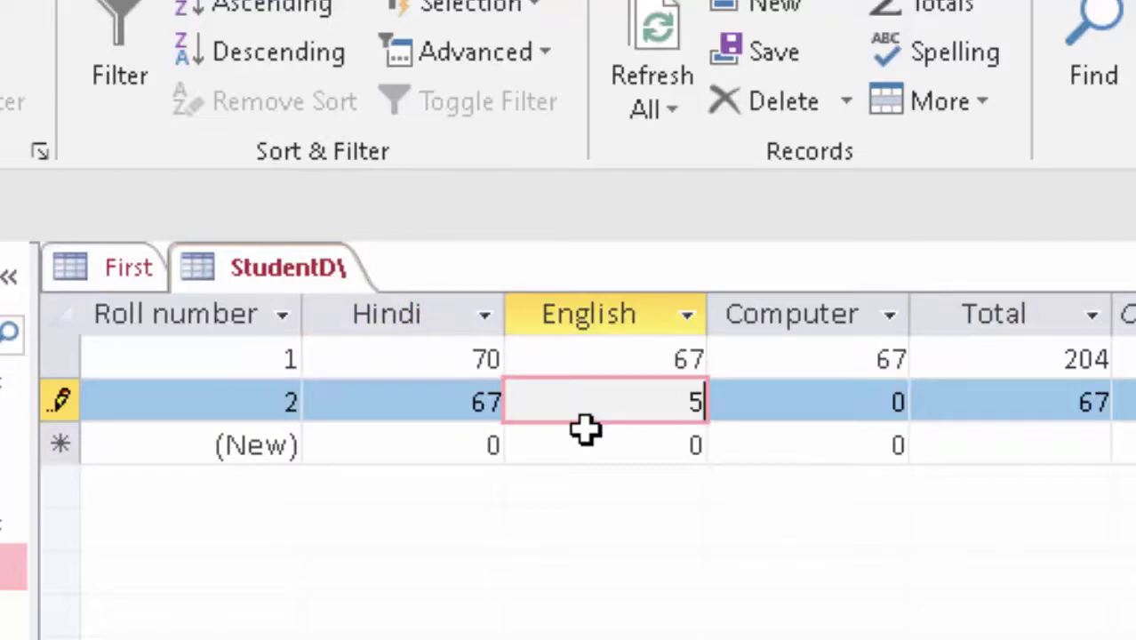
type("6")
key("Tab")
type("78")
key("Tab")
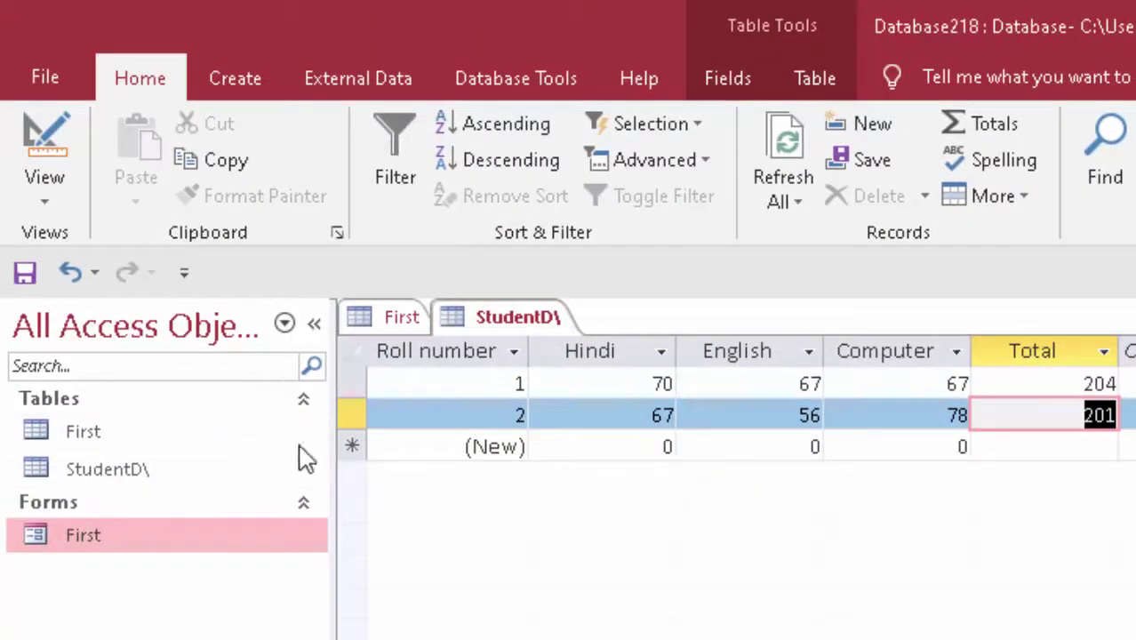
right_click(520, 322)
Step: Close the marks and First tables, then generate a new form from the First table
left_click(577, 372)
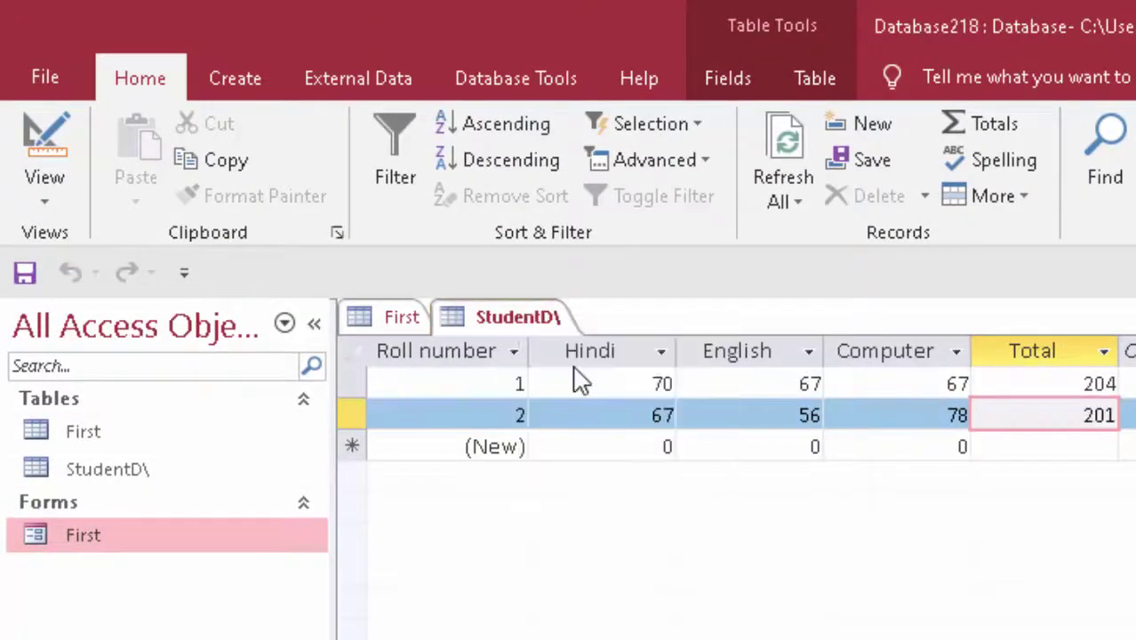
right_click(376, 318)
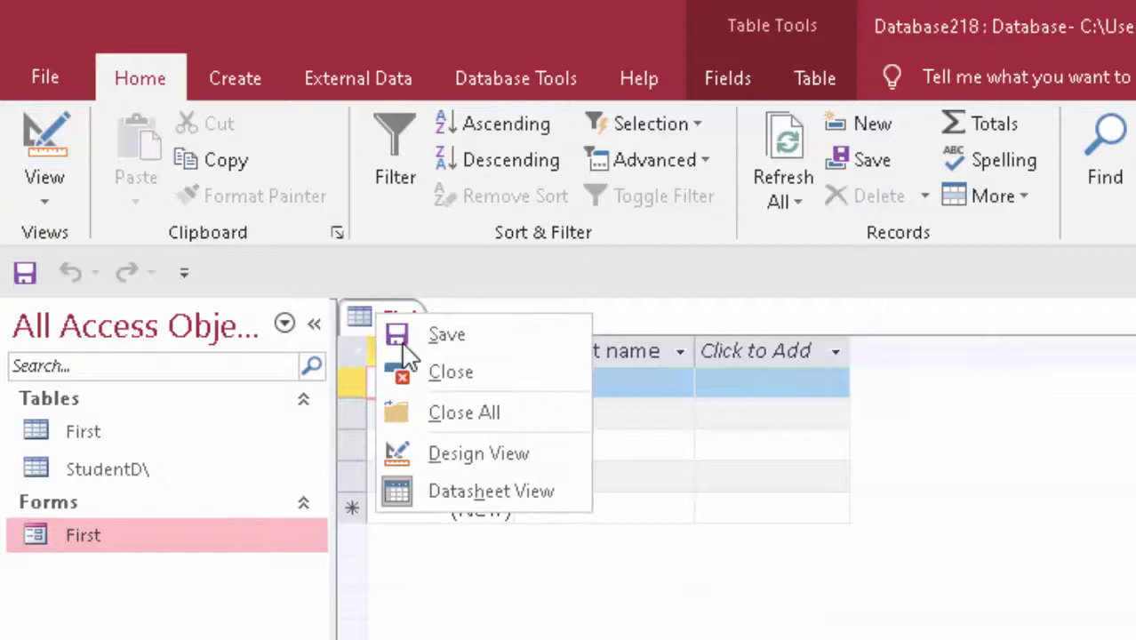
left_click(459, 375)
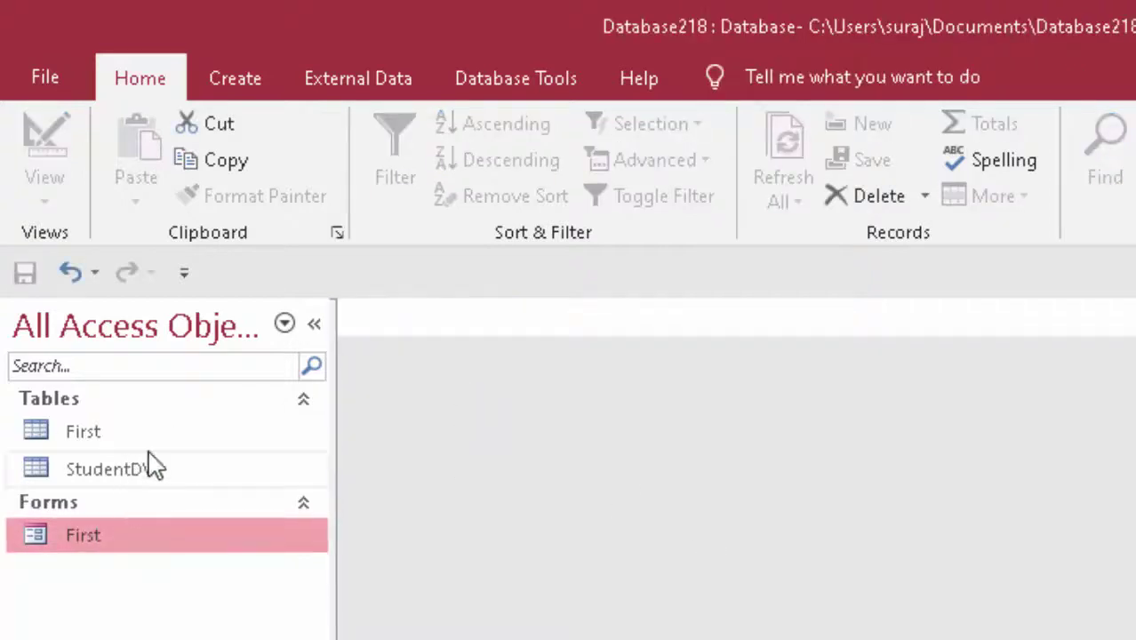
left_click(224, 77)
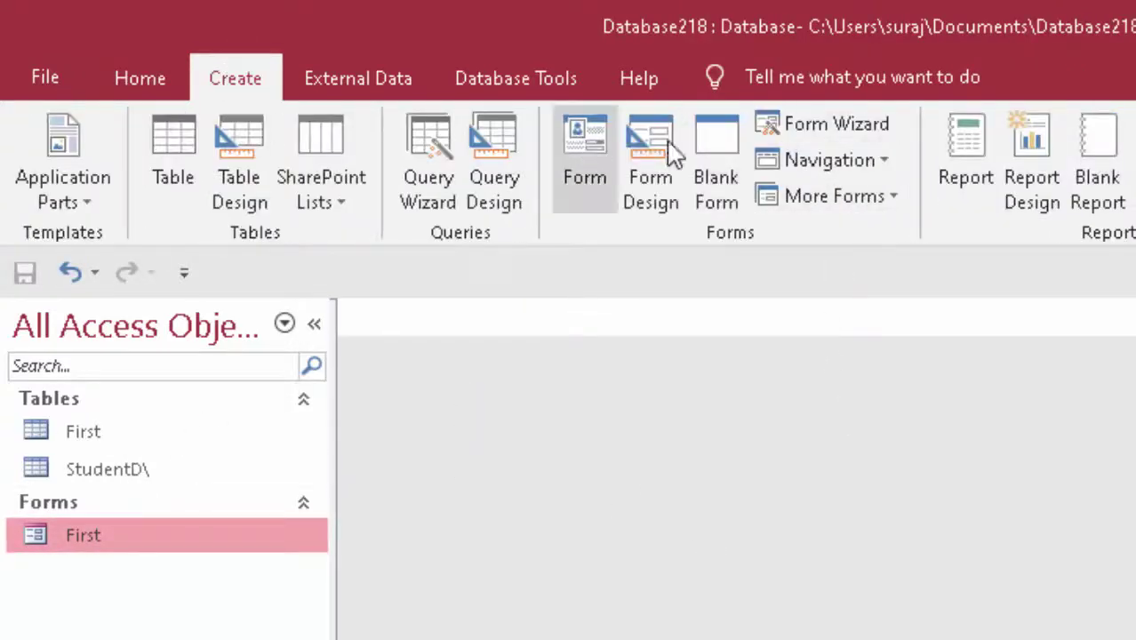
left_click(604, 137)
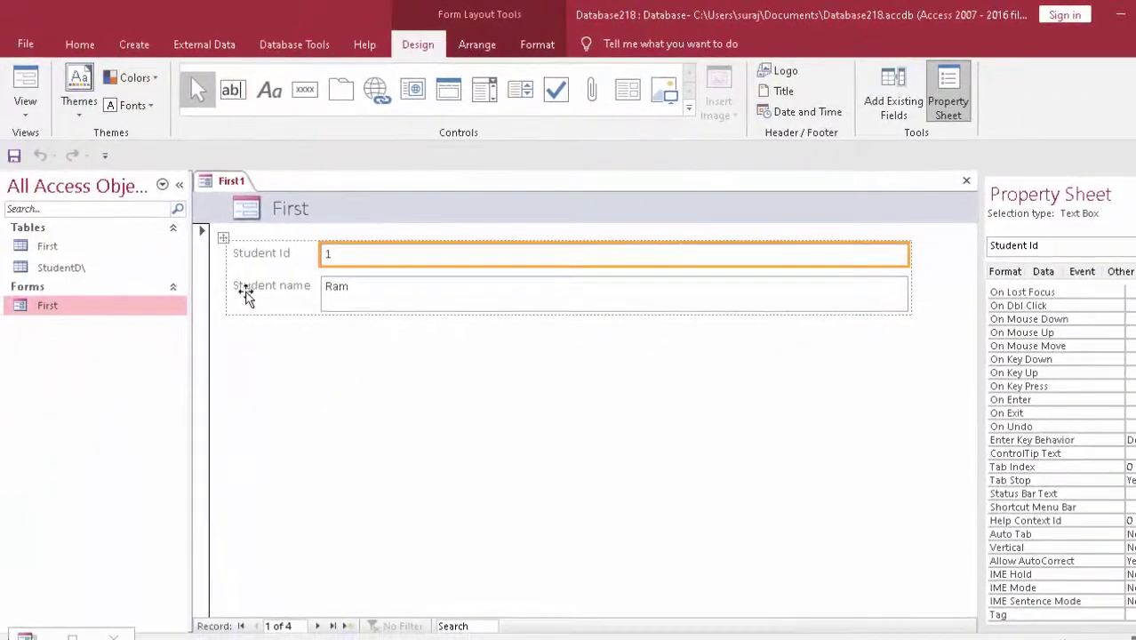
Step: Save the new form under the name StudentF
left_click(15, 155)
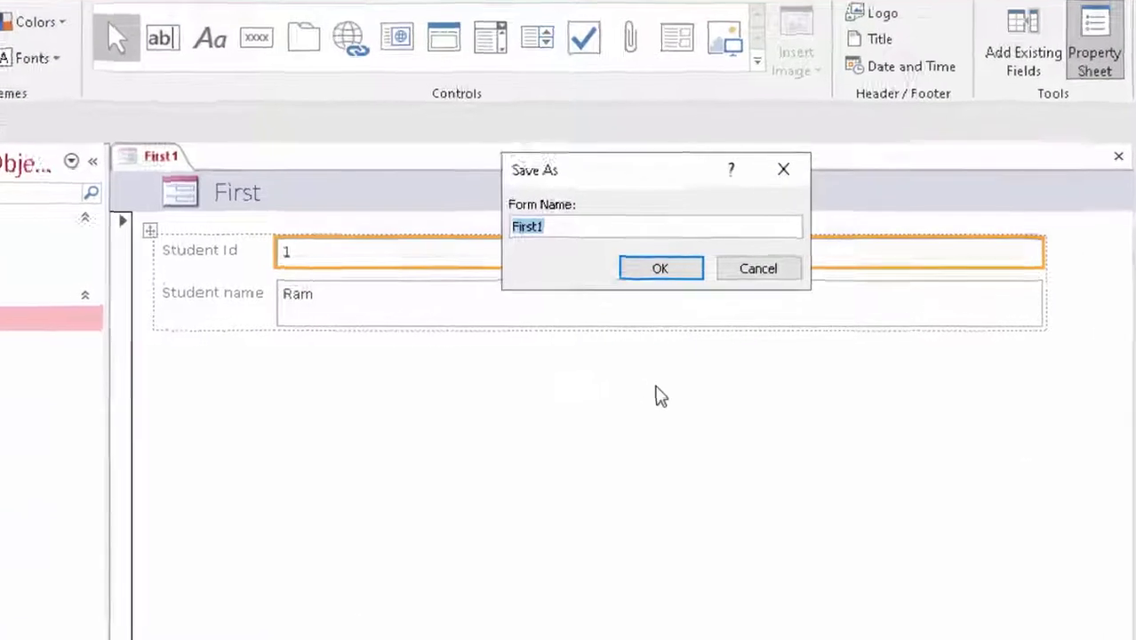
key("BackSpace")
type("S")
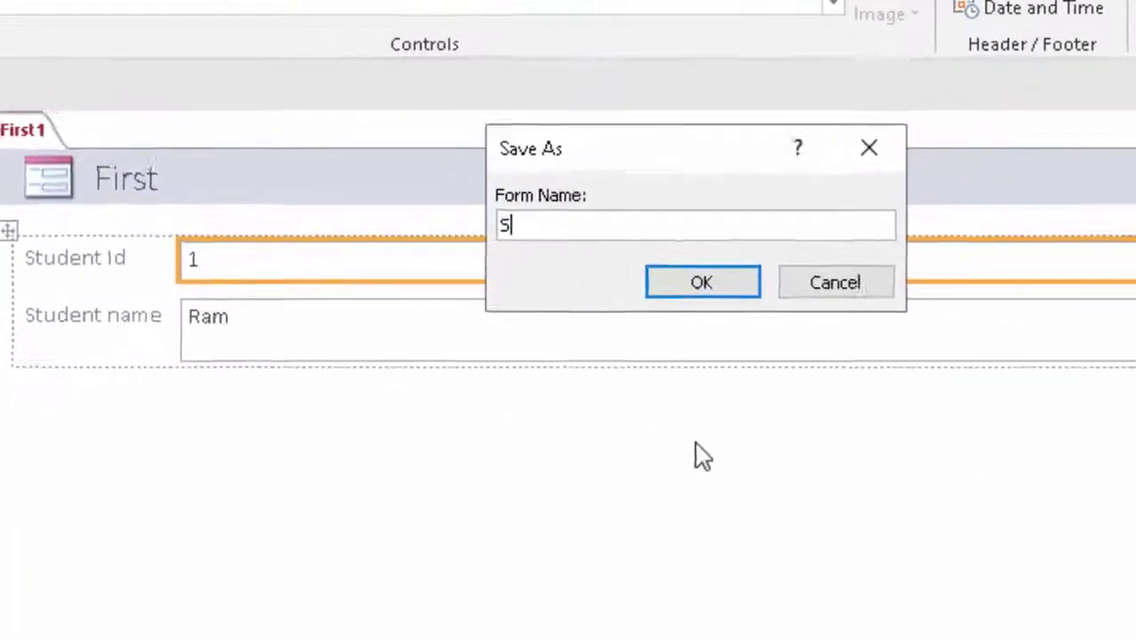
type("tuden")
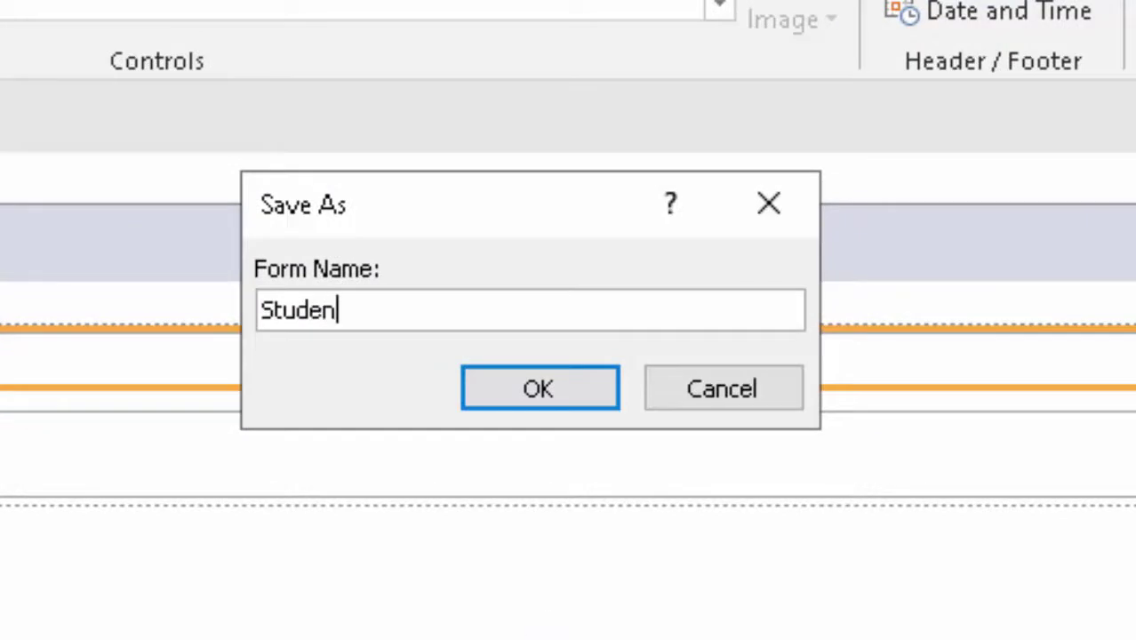
type("tF")
left_click(596, 385)
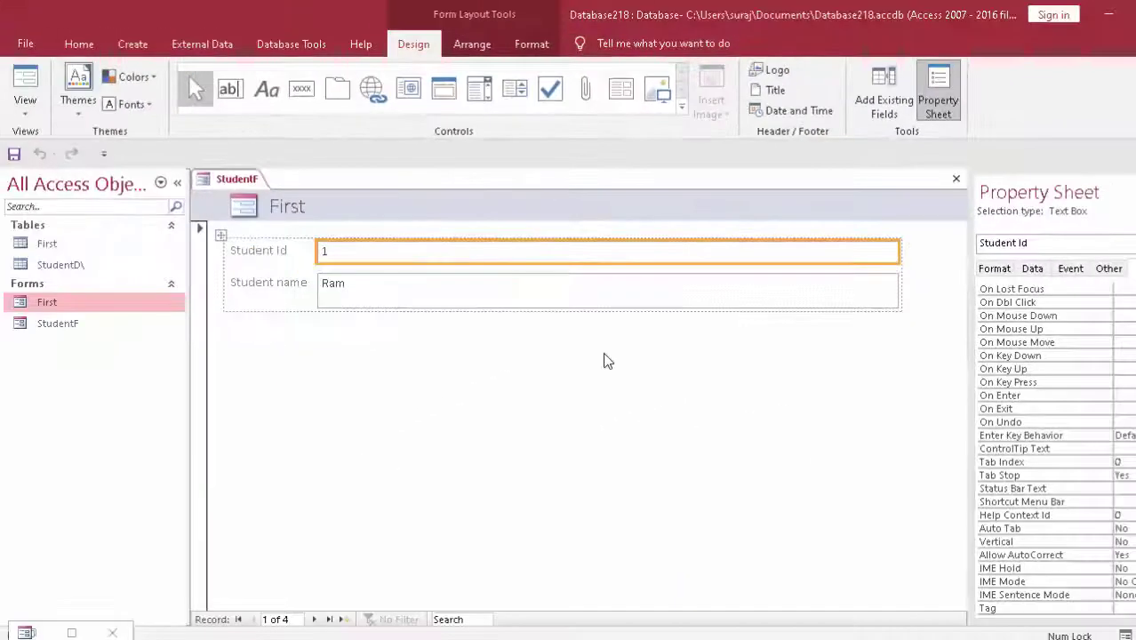
left_click(91, 326)
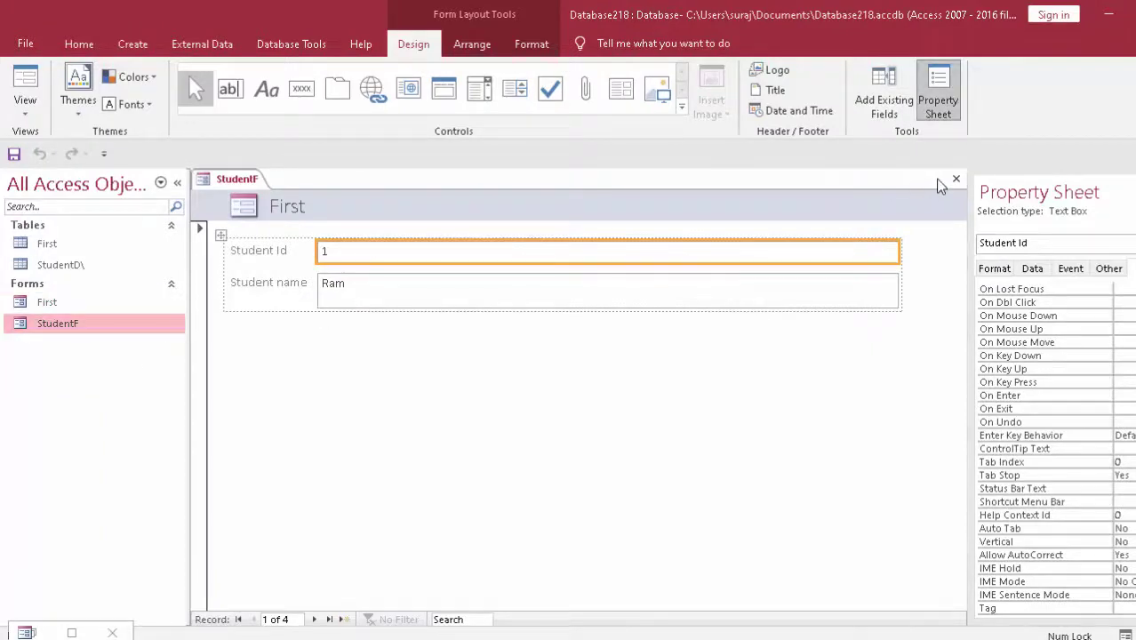
left_click(1131, 13)
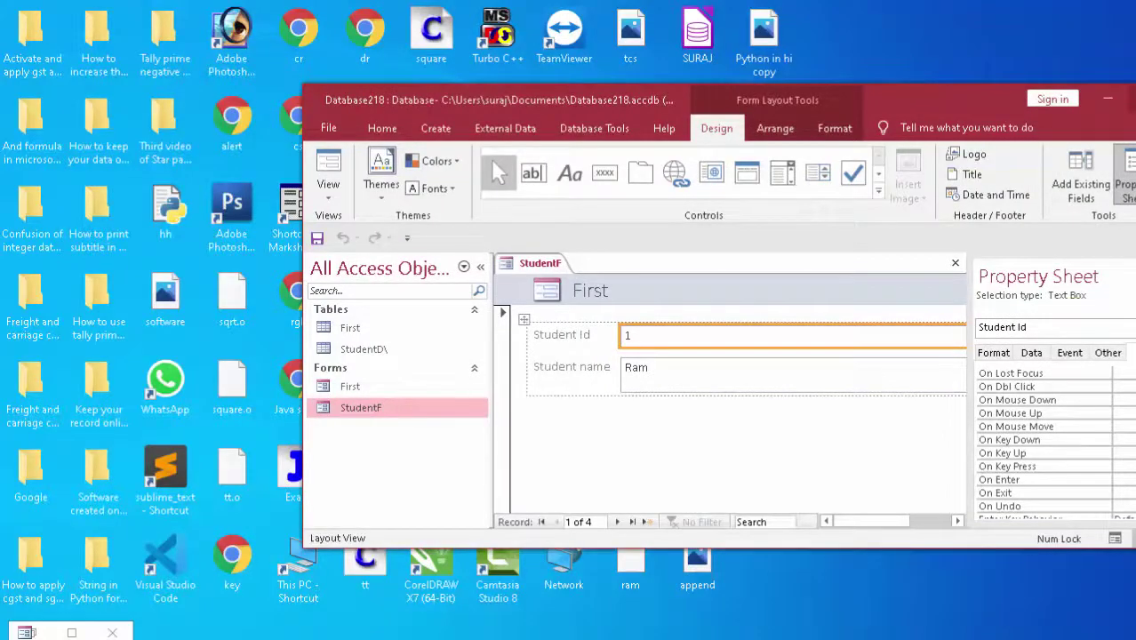
double_click(996, 100)
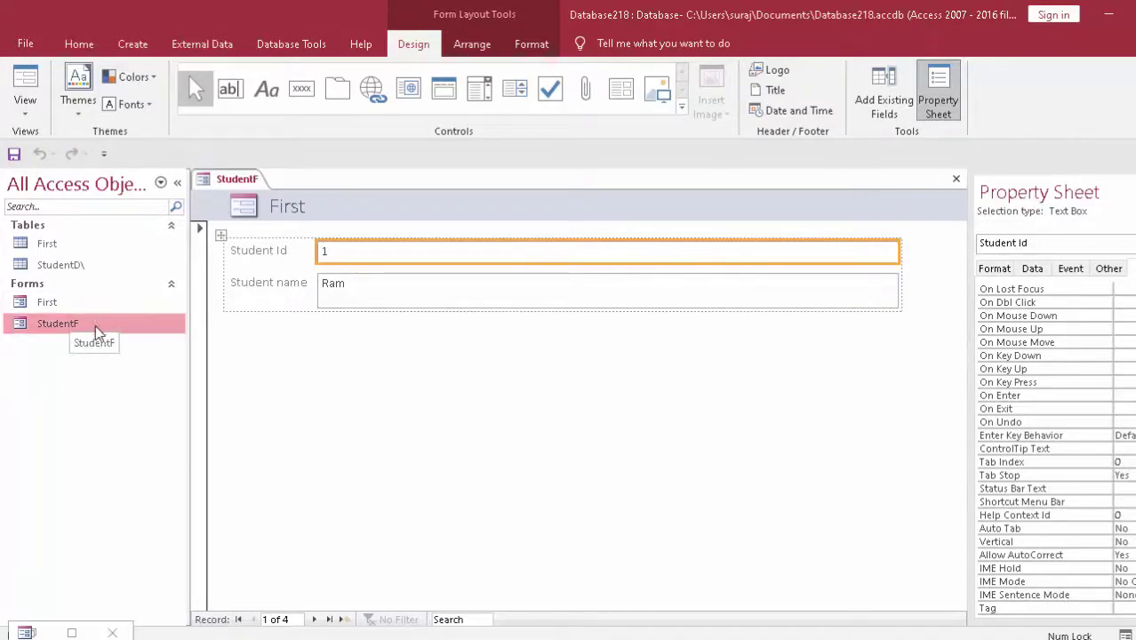
double_click(46, 302)
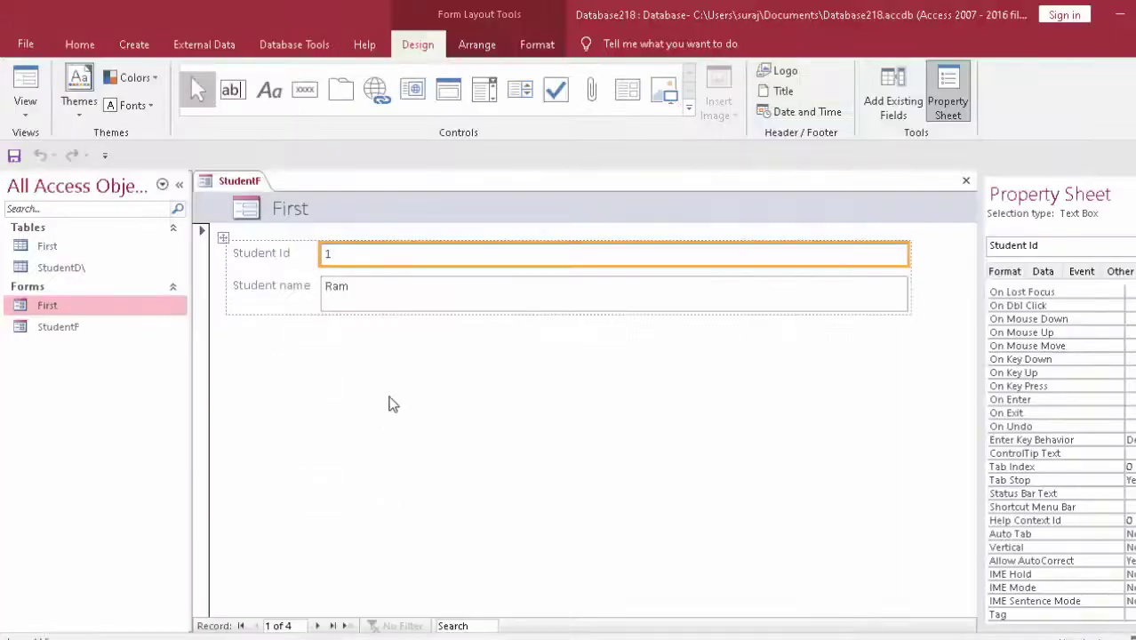
left_click(138, 335)
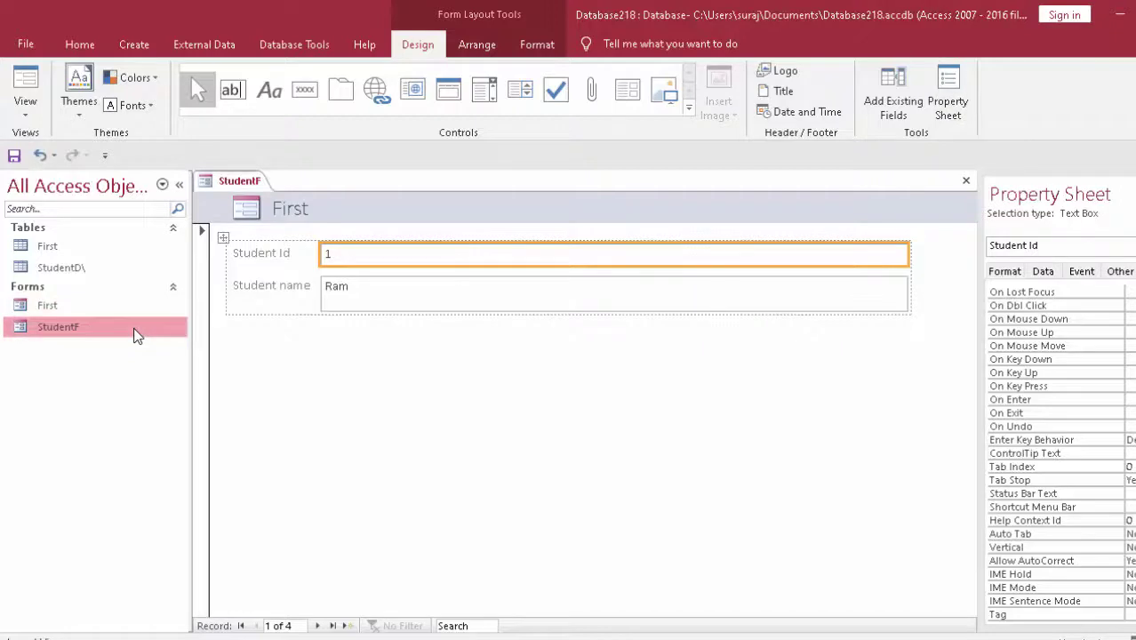
Step: Open the First form in its own window, make it taller, then minimize it
left_click(29, 307)
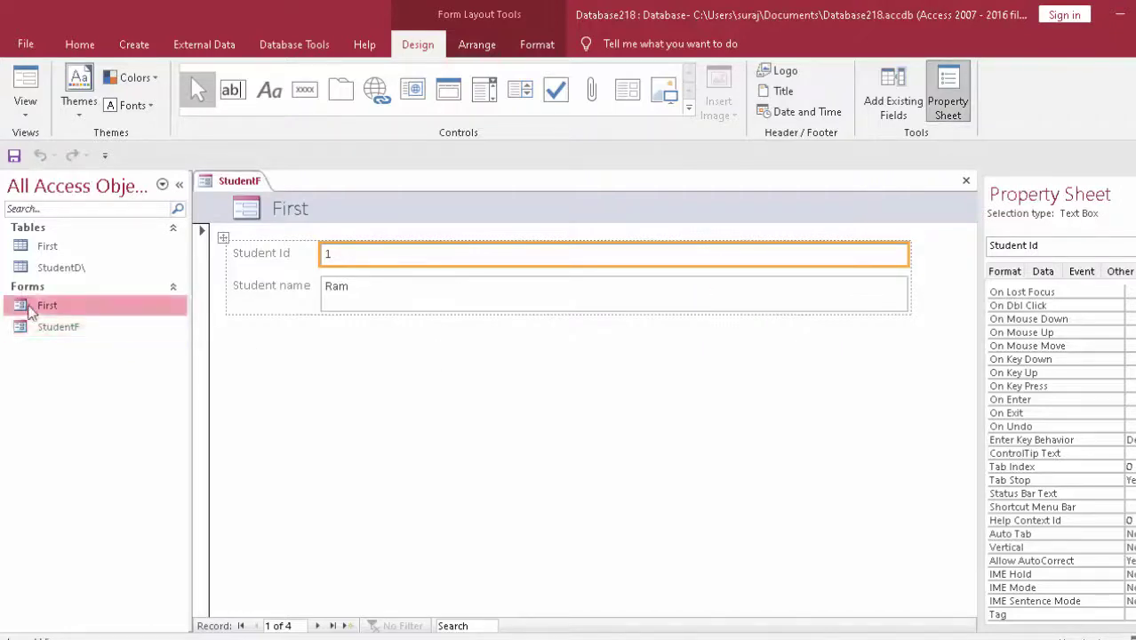
double_click(29, 308)
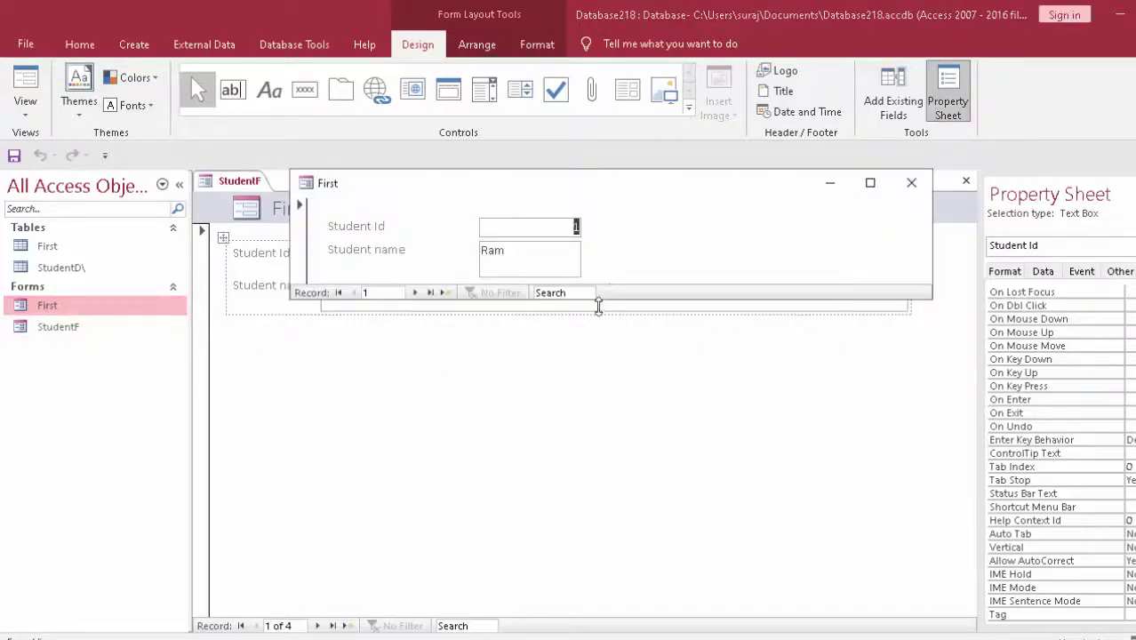
left_click_drag(599, 306, 610, 436)
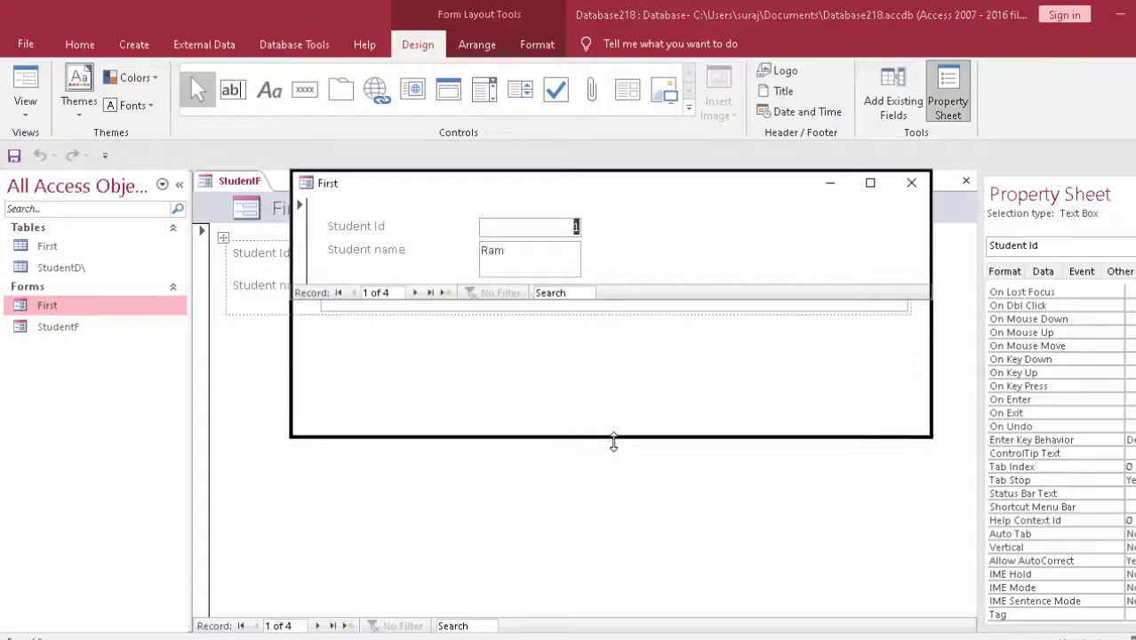
left_click(828, 183)
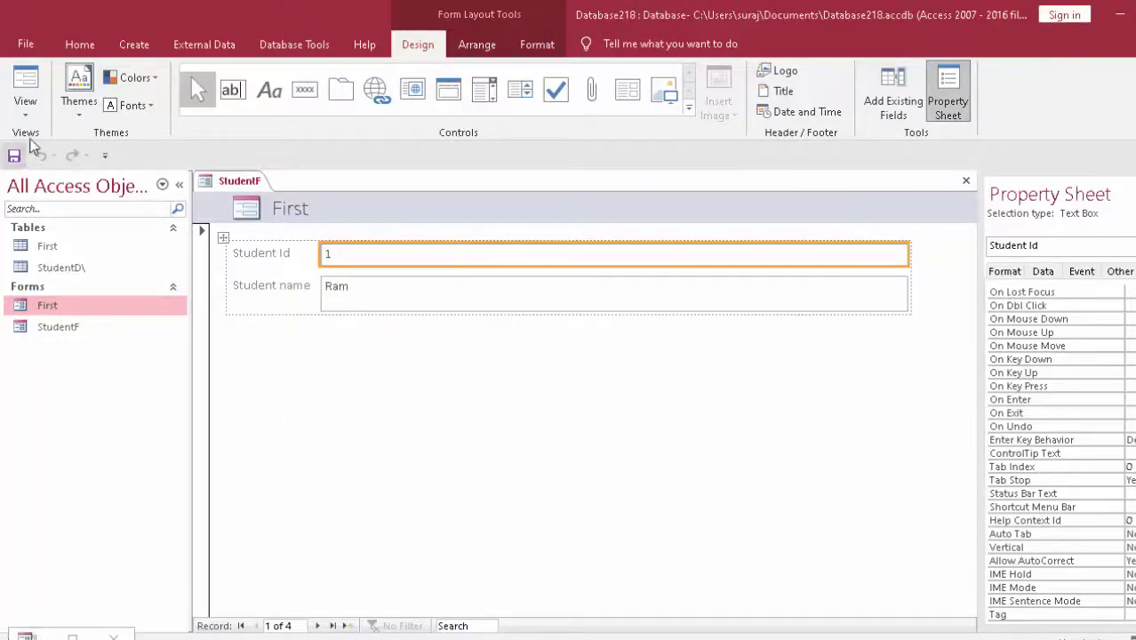
left_click(25, 105)
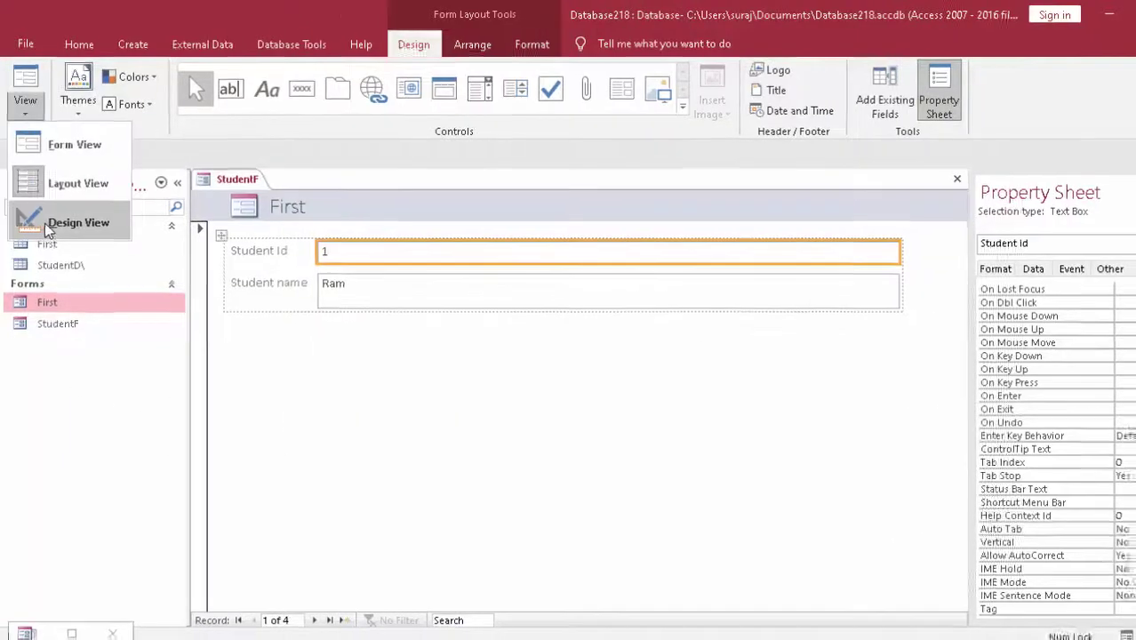
Step: Switch StudentF to Design view and delete the First title from the header
left_click(35, 224)
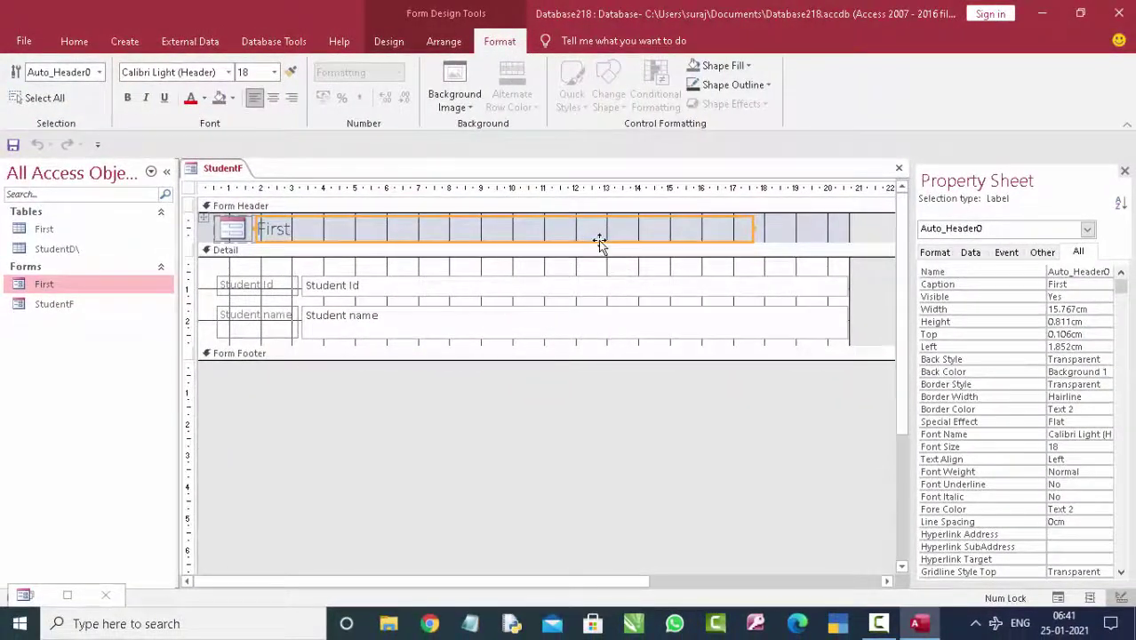
left_click(601, 244)
key("Delete")
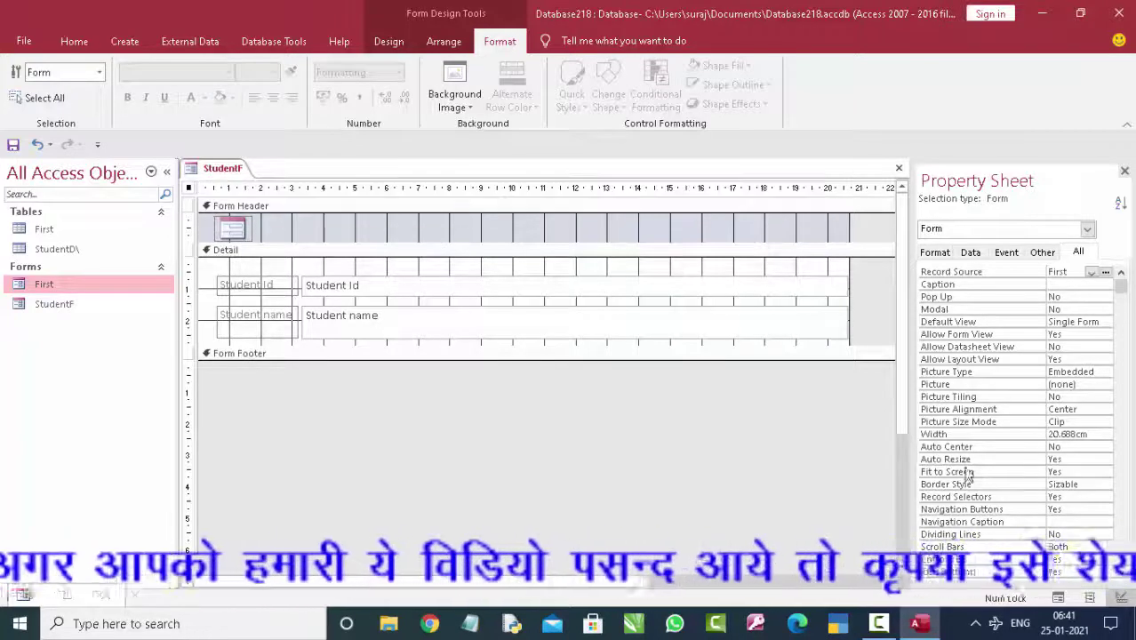
Step: Narrow the Student Id and Student name boxes and make the Detail section taller
left_click(739, 289)
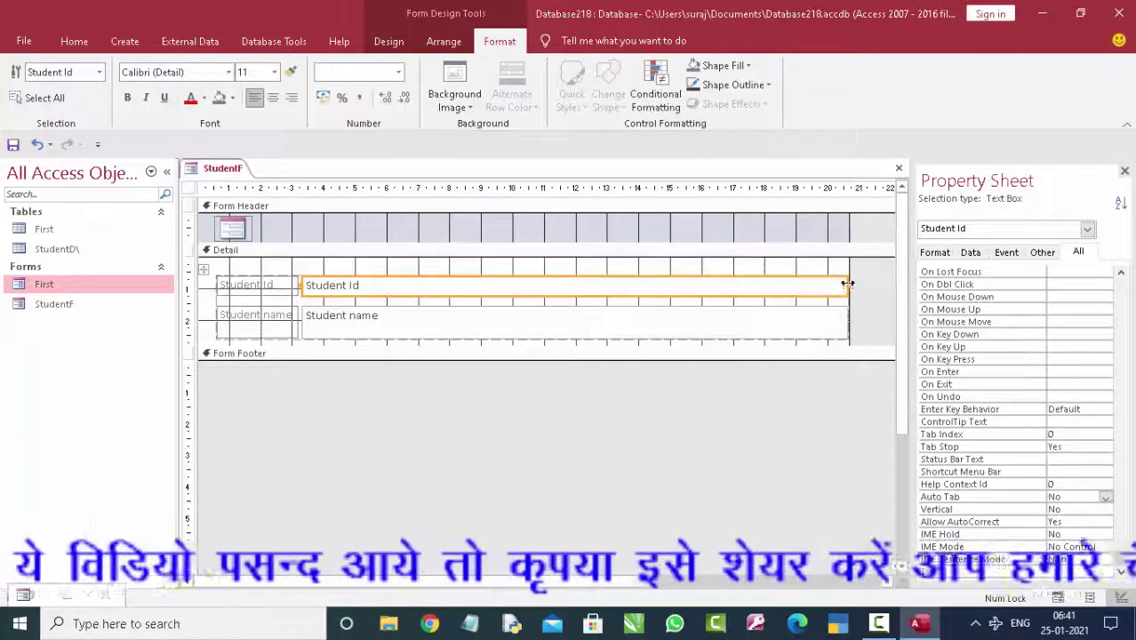
left_click_drag(848, 286, 431, 325)
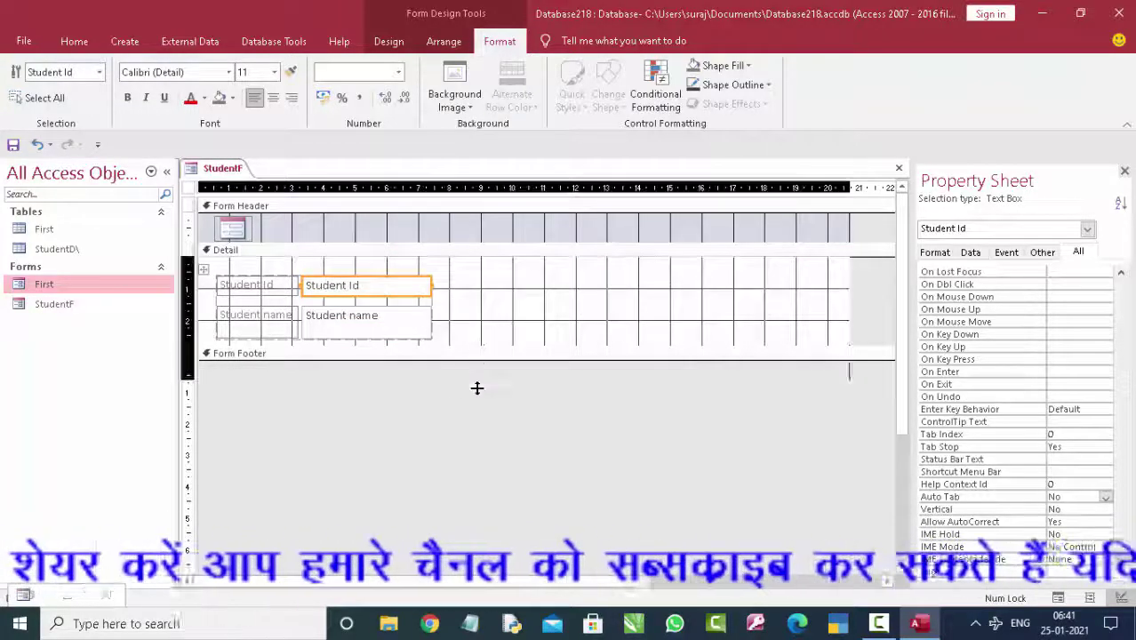
left_click_drag(477, 345, 478, 387)
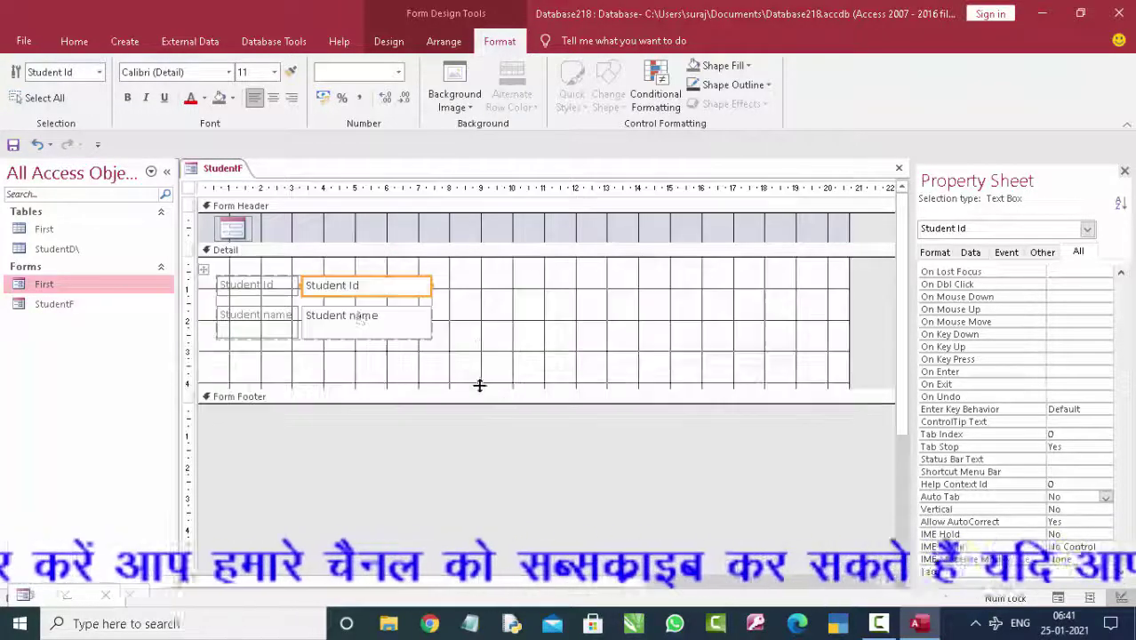
Step: Fill the StudentF Detail section with light green, select all controls, and preview it in Form view
left_click(549, 331)
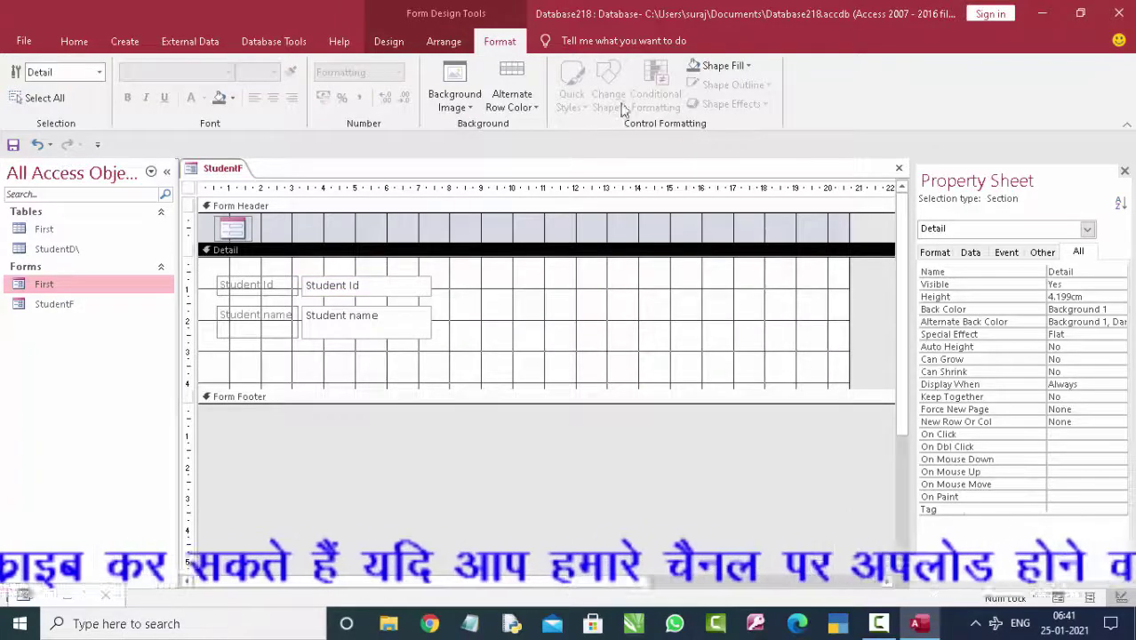
left_click(750, 68)
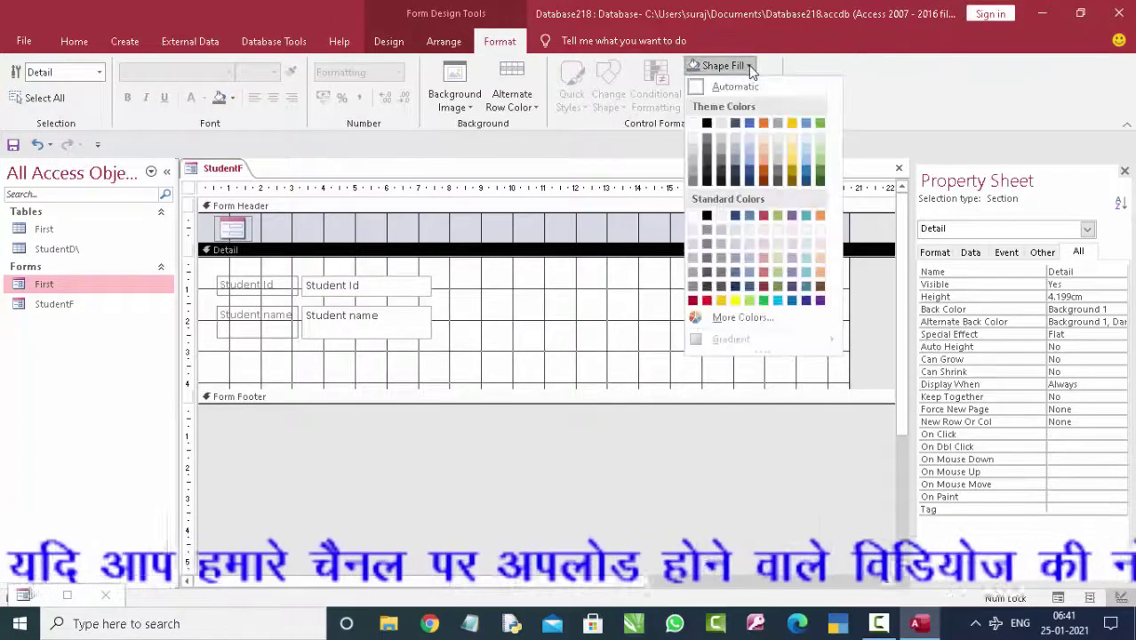
left_click(573, 425)
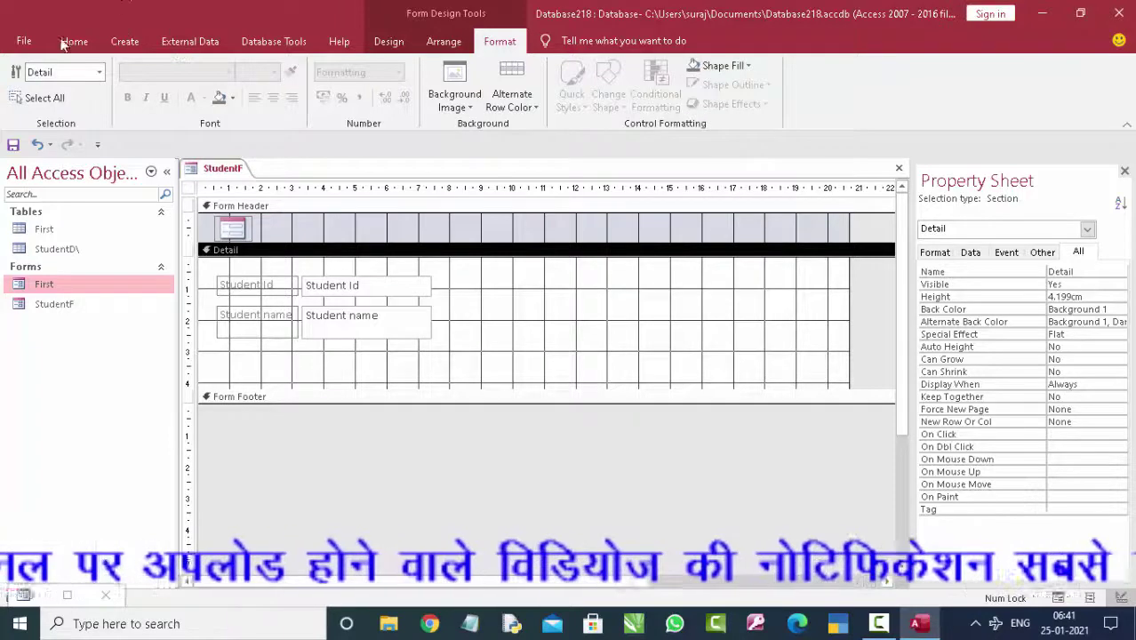
left_click(71, 41)
left_click(819, 99)
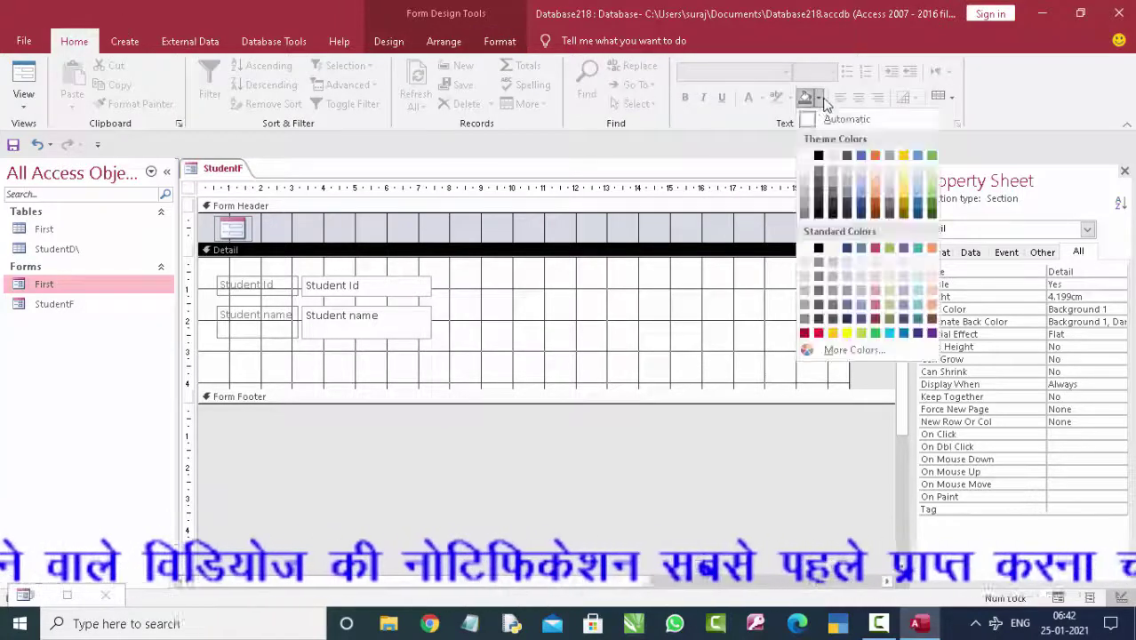
left_click(932, 182)
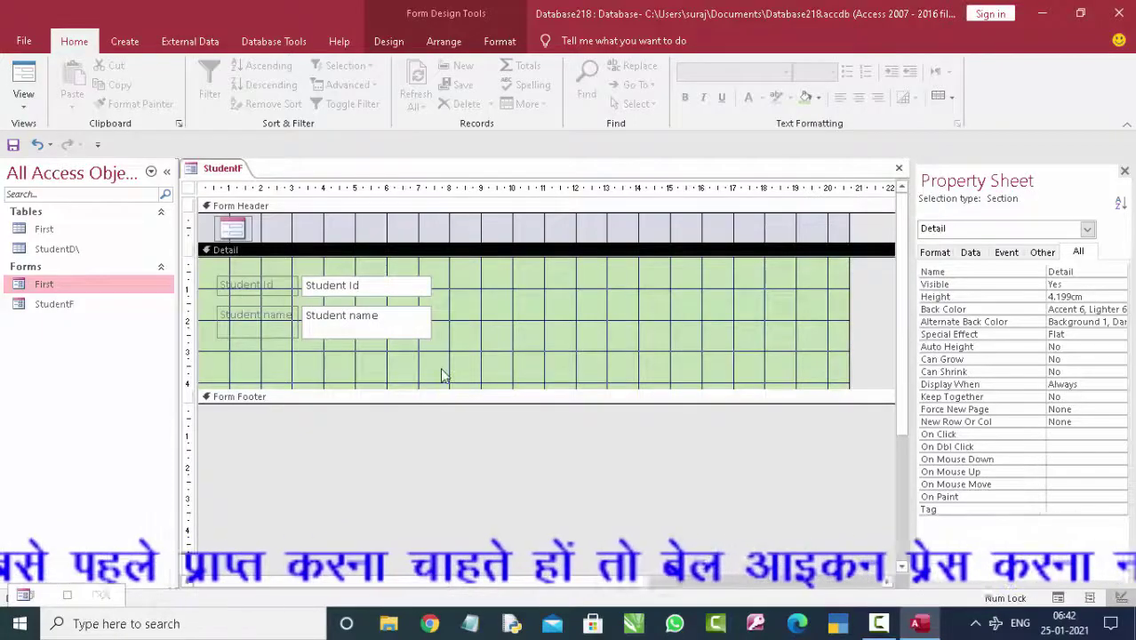
key("ctrl+a")
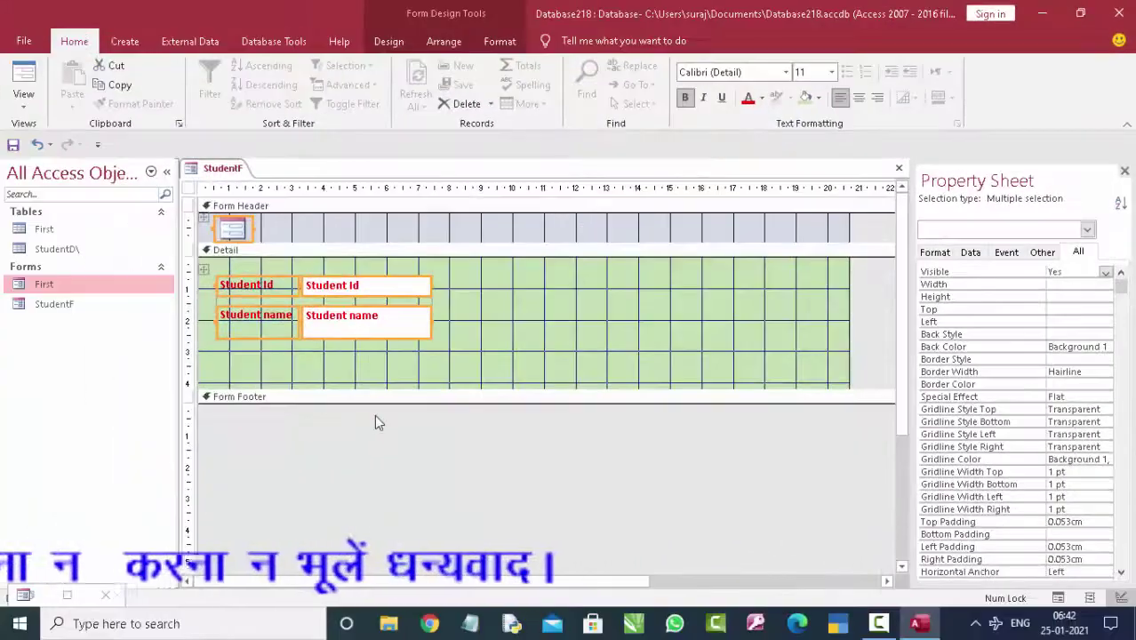
left_click(16, 78)
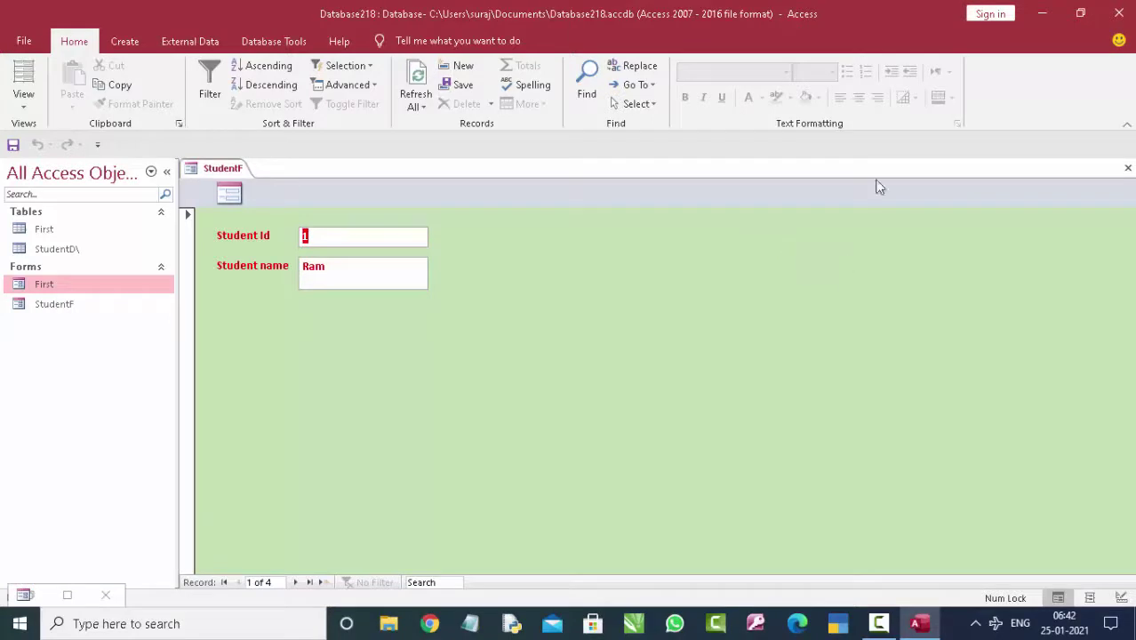
Step: Close StudentF, saving its design changes, and bring up its Navigation Pane shortcut menu
left_click(1128, 169)
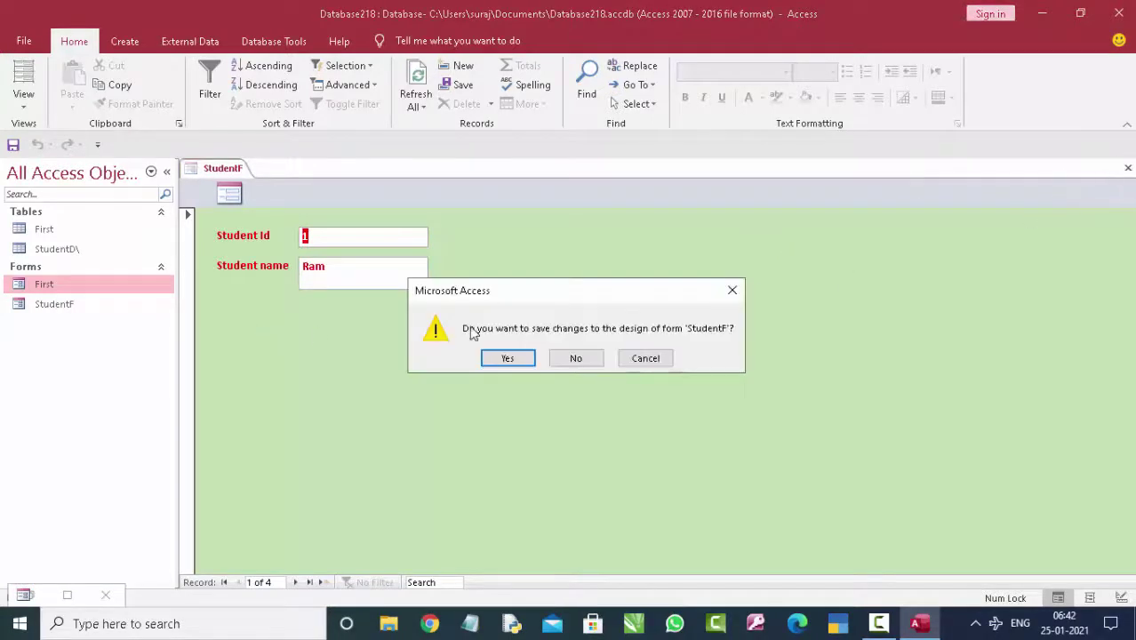
left_click(521, 360)
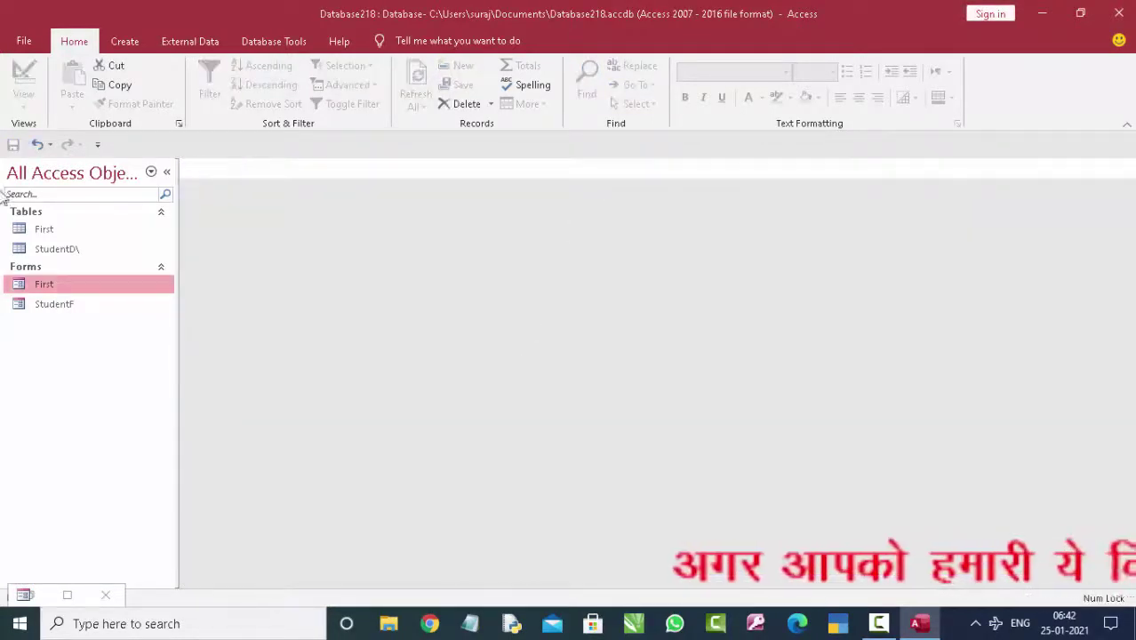
left_click(81, 309)
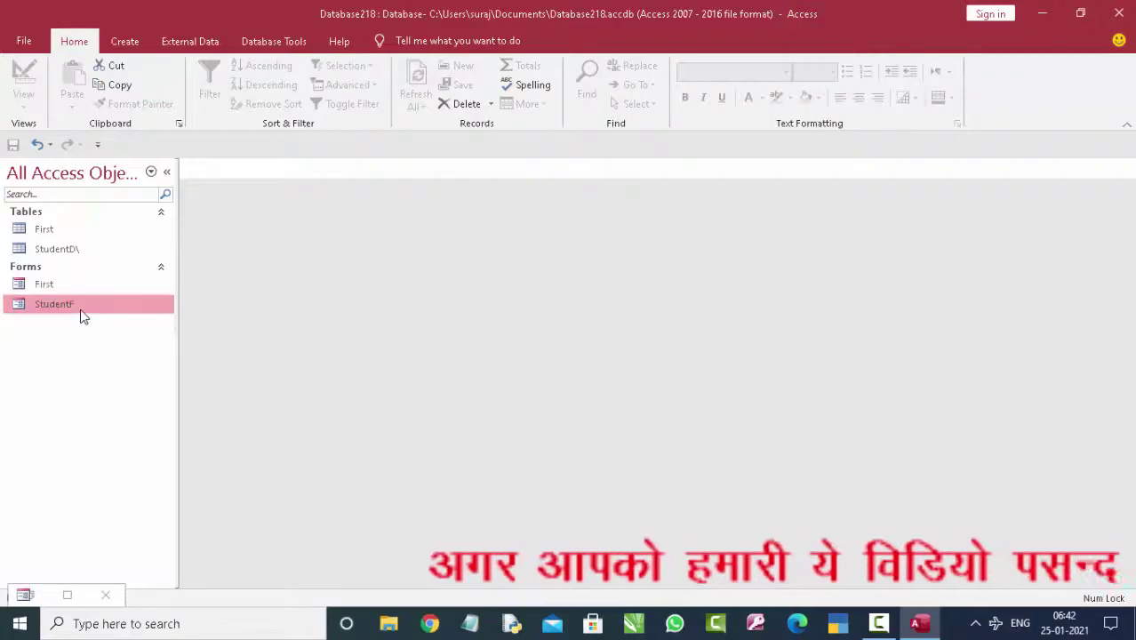
right_click(81, 309)
Step: Open StudentF in Design view and set its Pop Up property to Yes
left_click(183, 252)
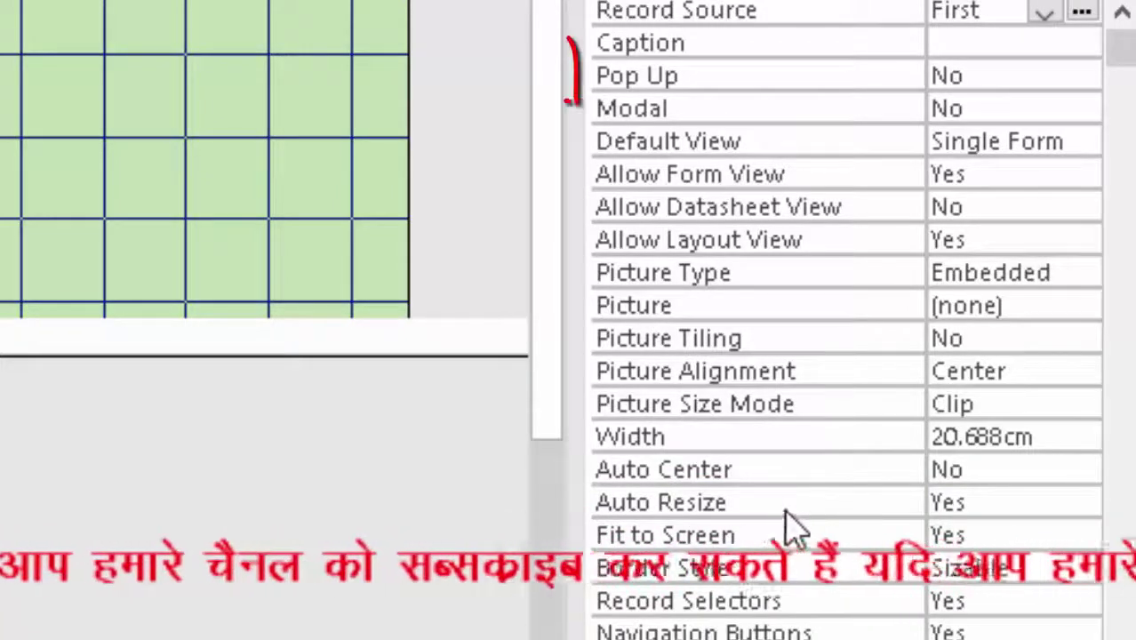
left_click(1000, 75)
left_click(1082, 80)
left_click(1005, 109)
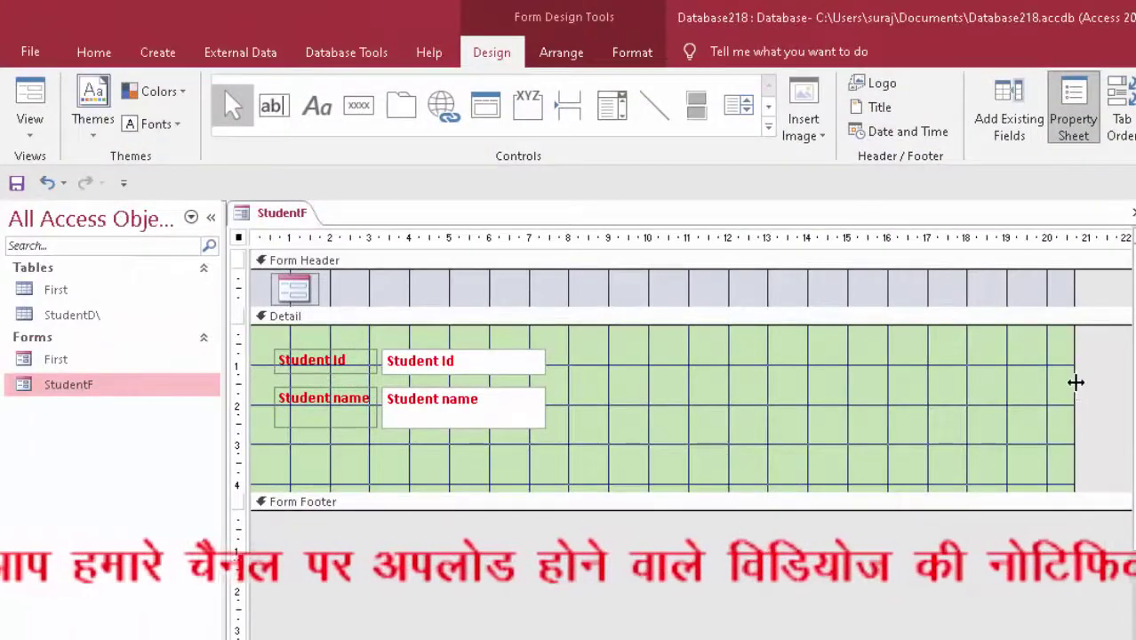
Step: Narrow the form's width, save StudentF, and view it as a floating pop-up
left_click_drag(1076, 382, 716, 440)
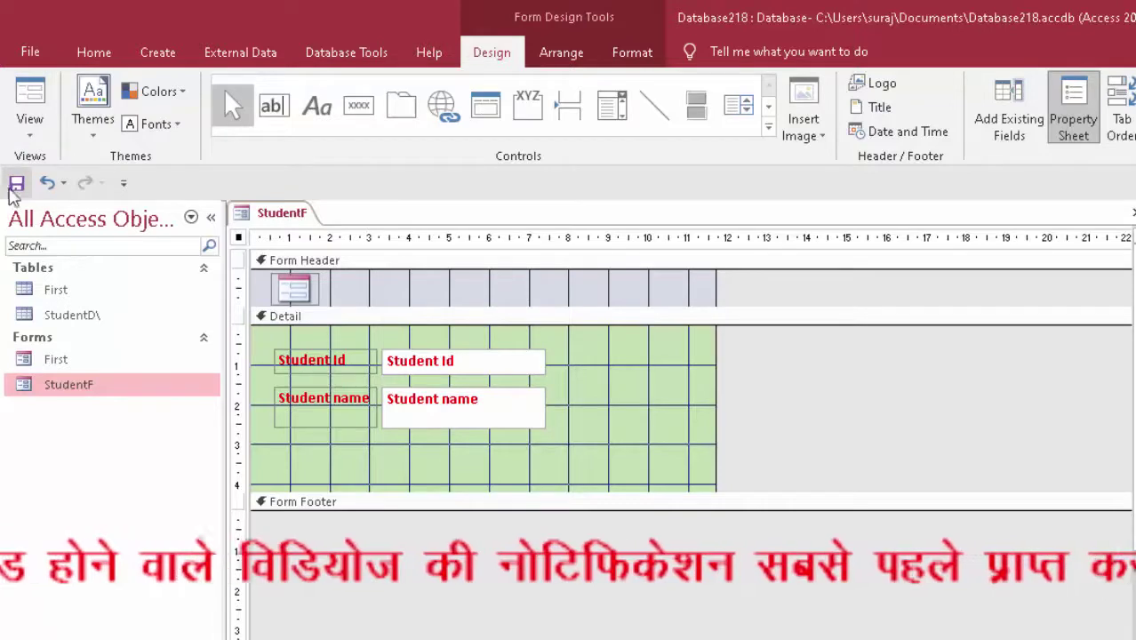
left_click(16, 183)
left_click(29, 107)
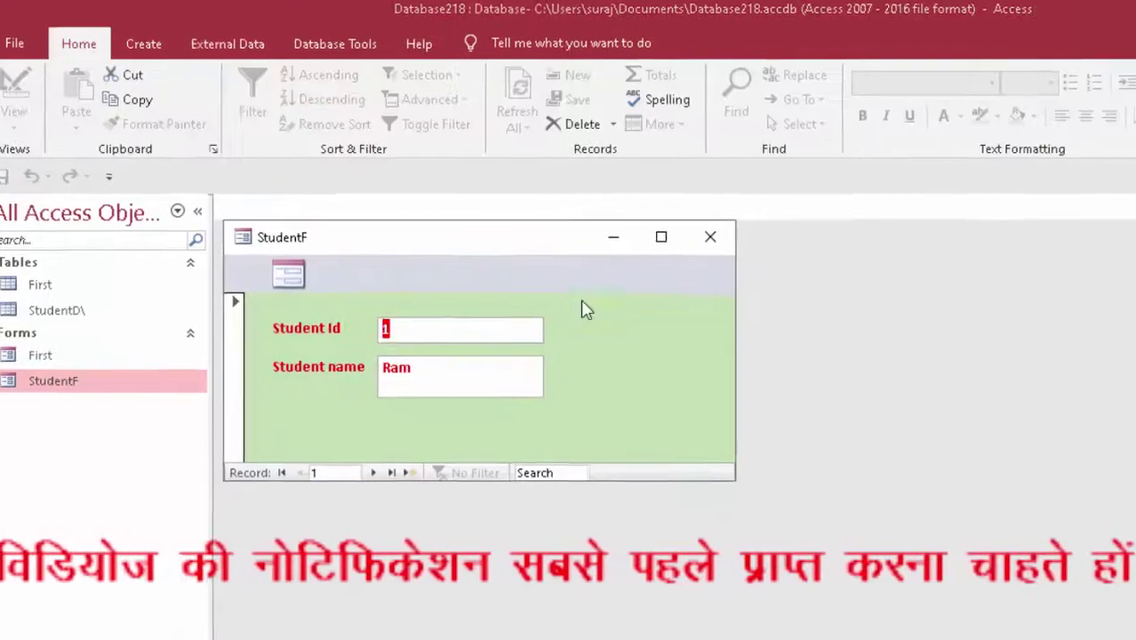
Step: Enlarge the StudentF pop-up, open the First form, and place the two windows side by side
left_click_drag(503, 236, 627, 178)
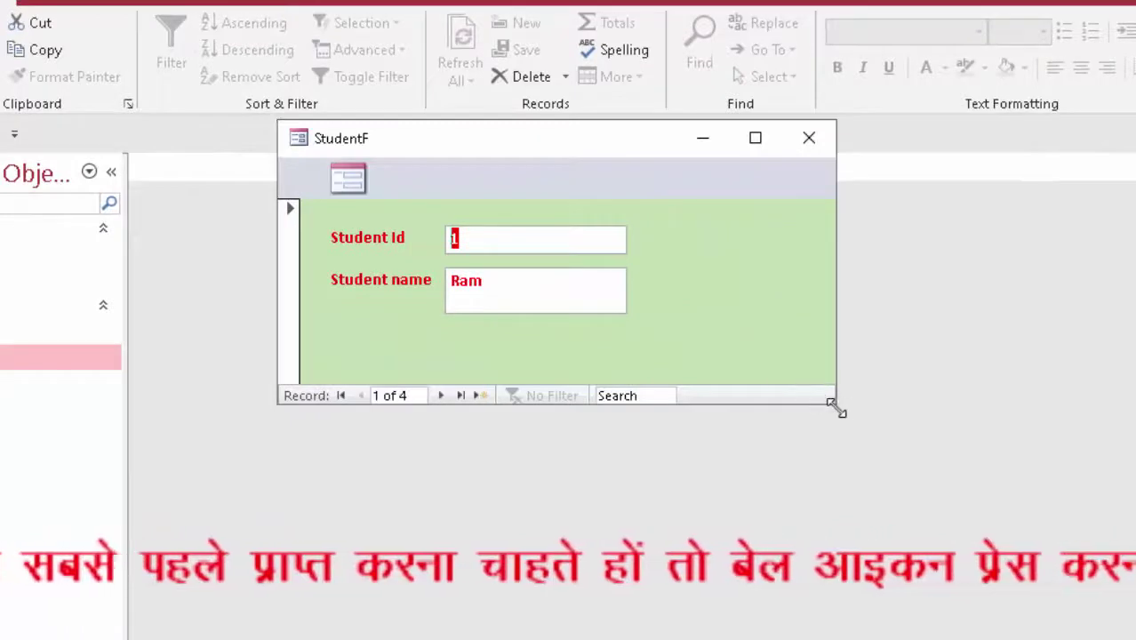
left_click_drag(836, 407, 842, 464)
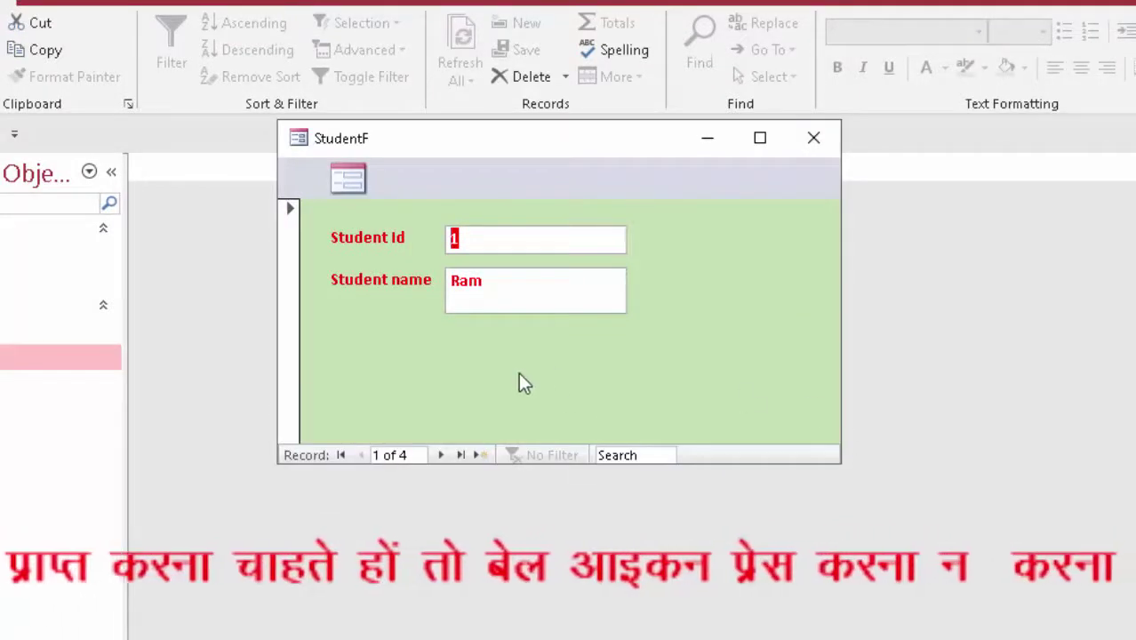
double_click(5, 333)
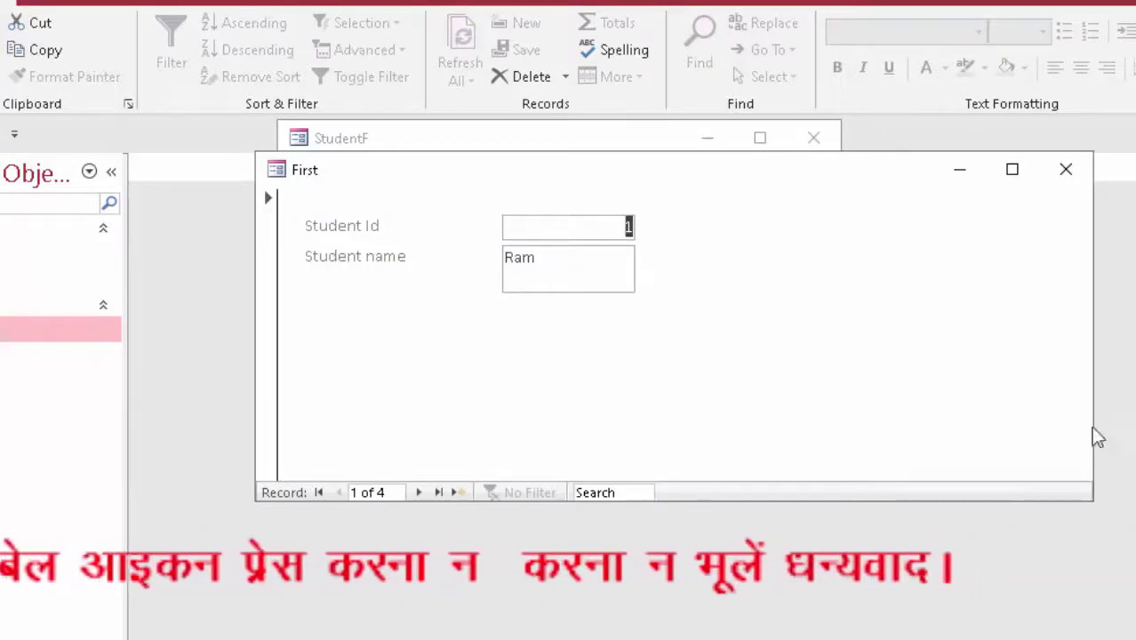
left_click_drag(1097, 424, 818, 456)
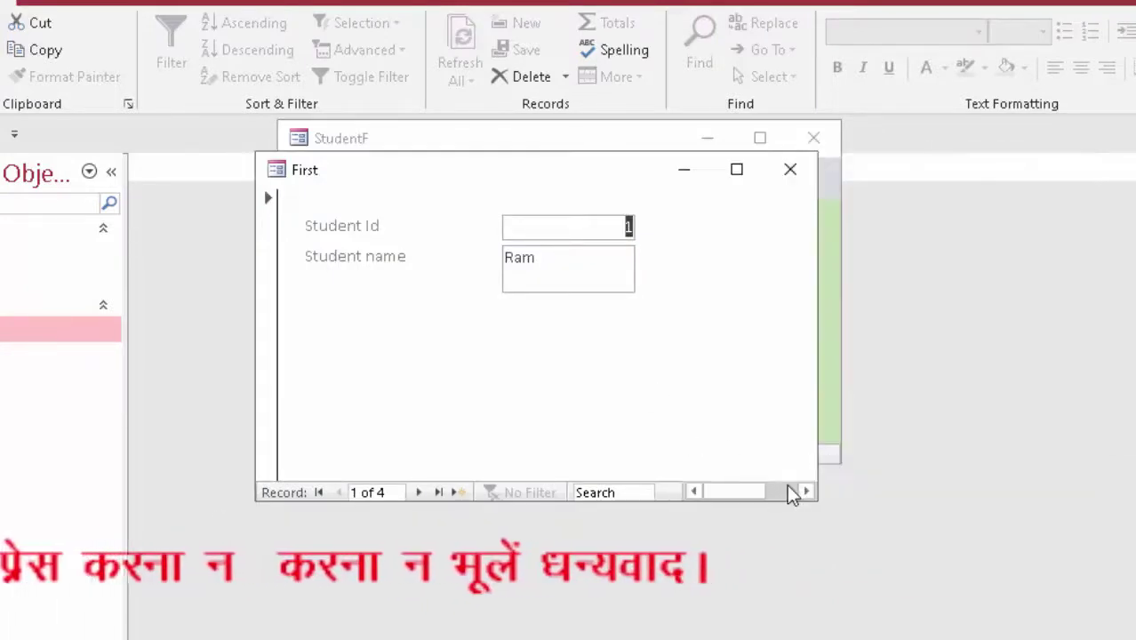
left_click_drag(483, 177, 976, 187)
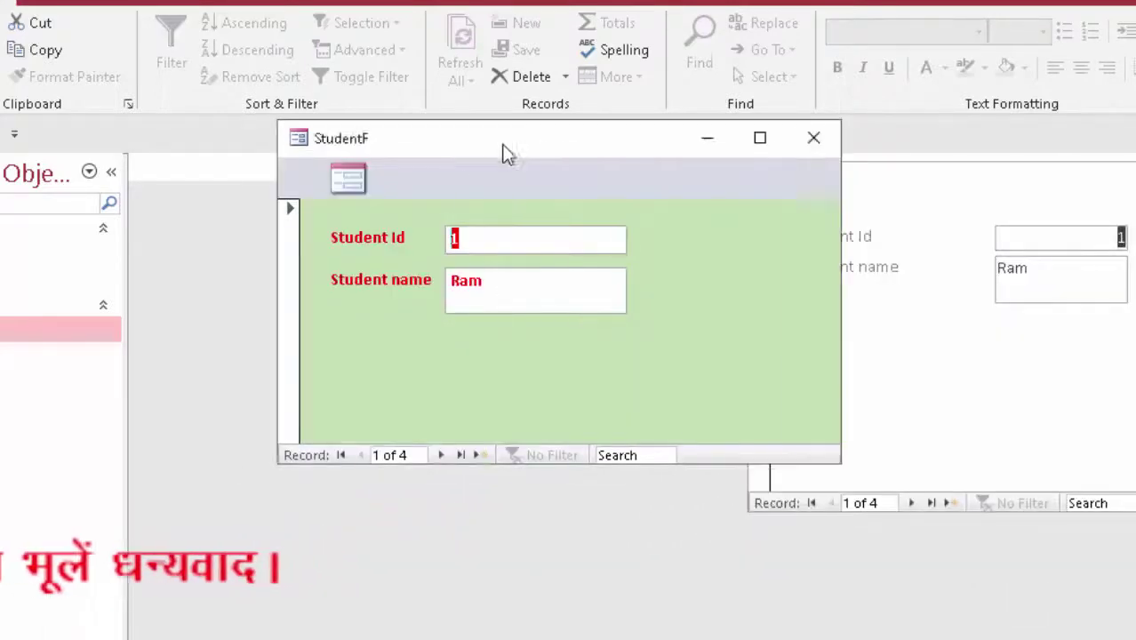
left_click_drag(502, 152, 299, 173)
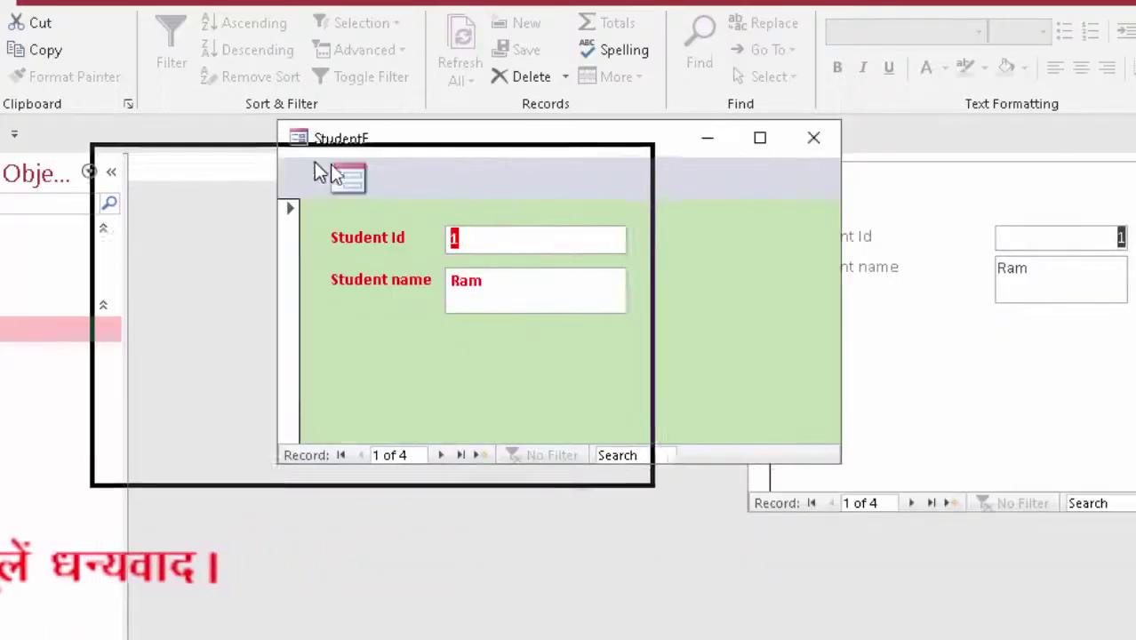